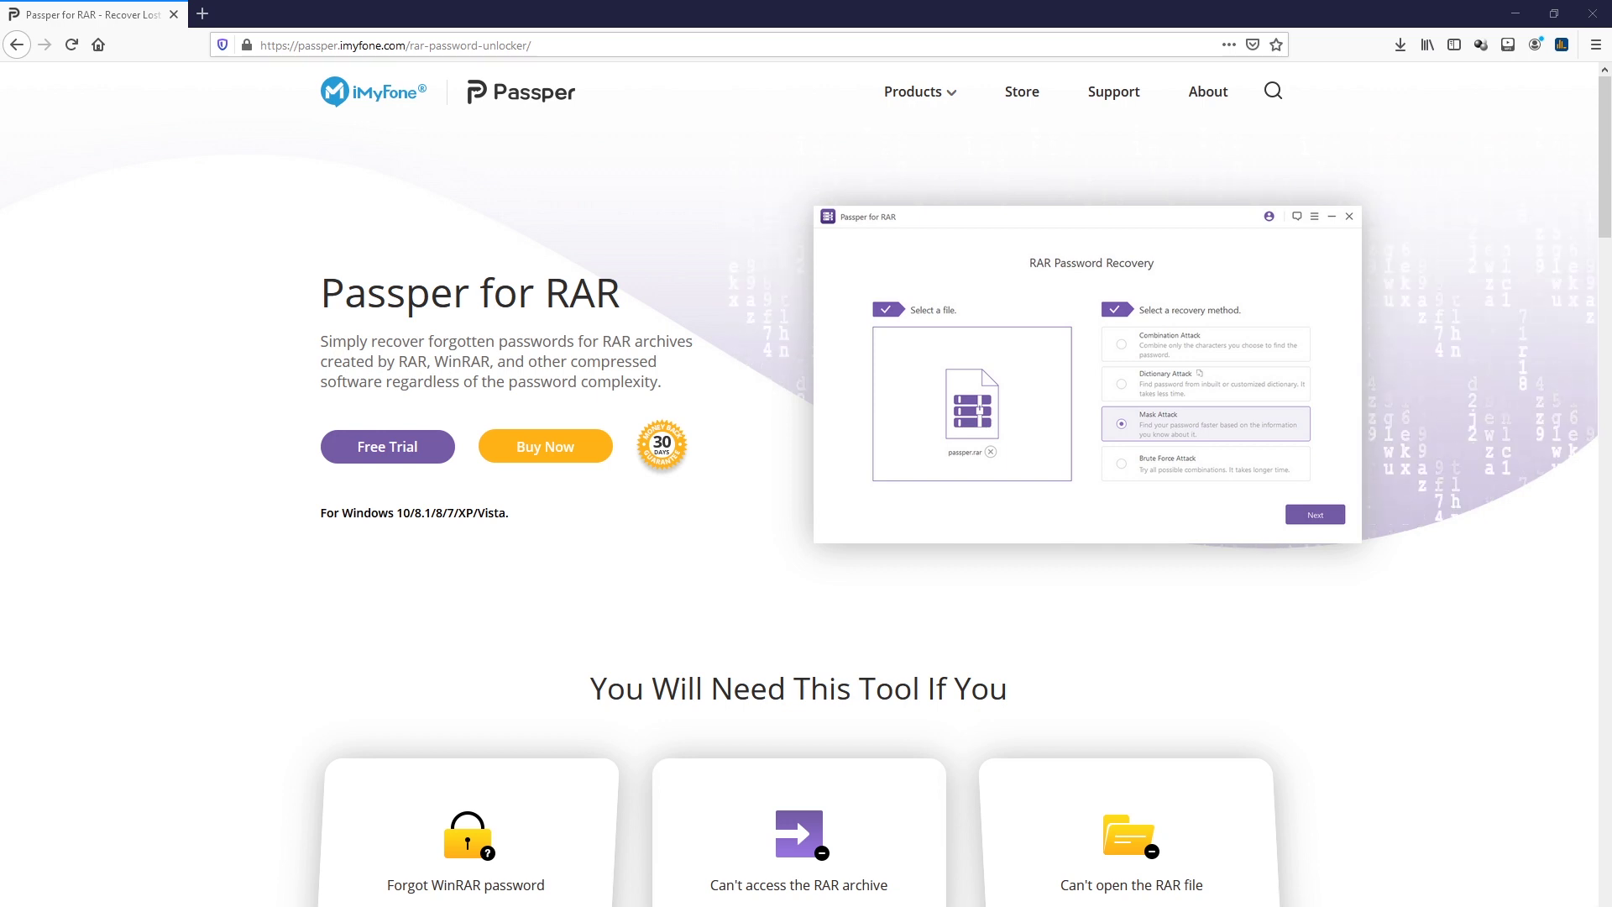
# Download the Passper for RAR Free Trial installer and launch it from the downloads list
pyautogui.middleClick(89, 15)
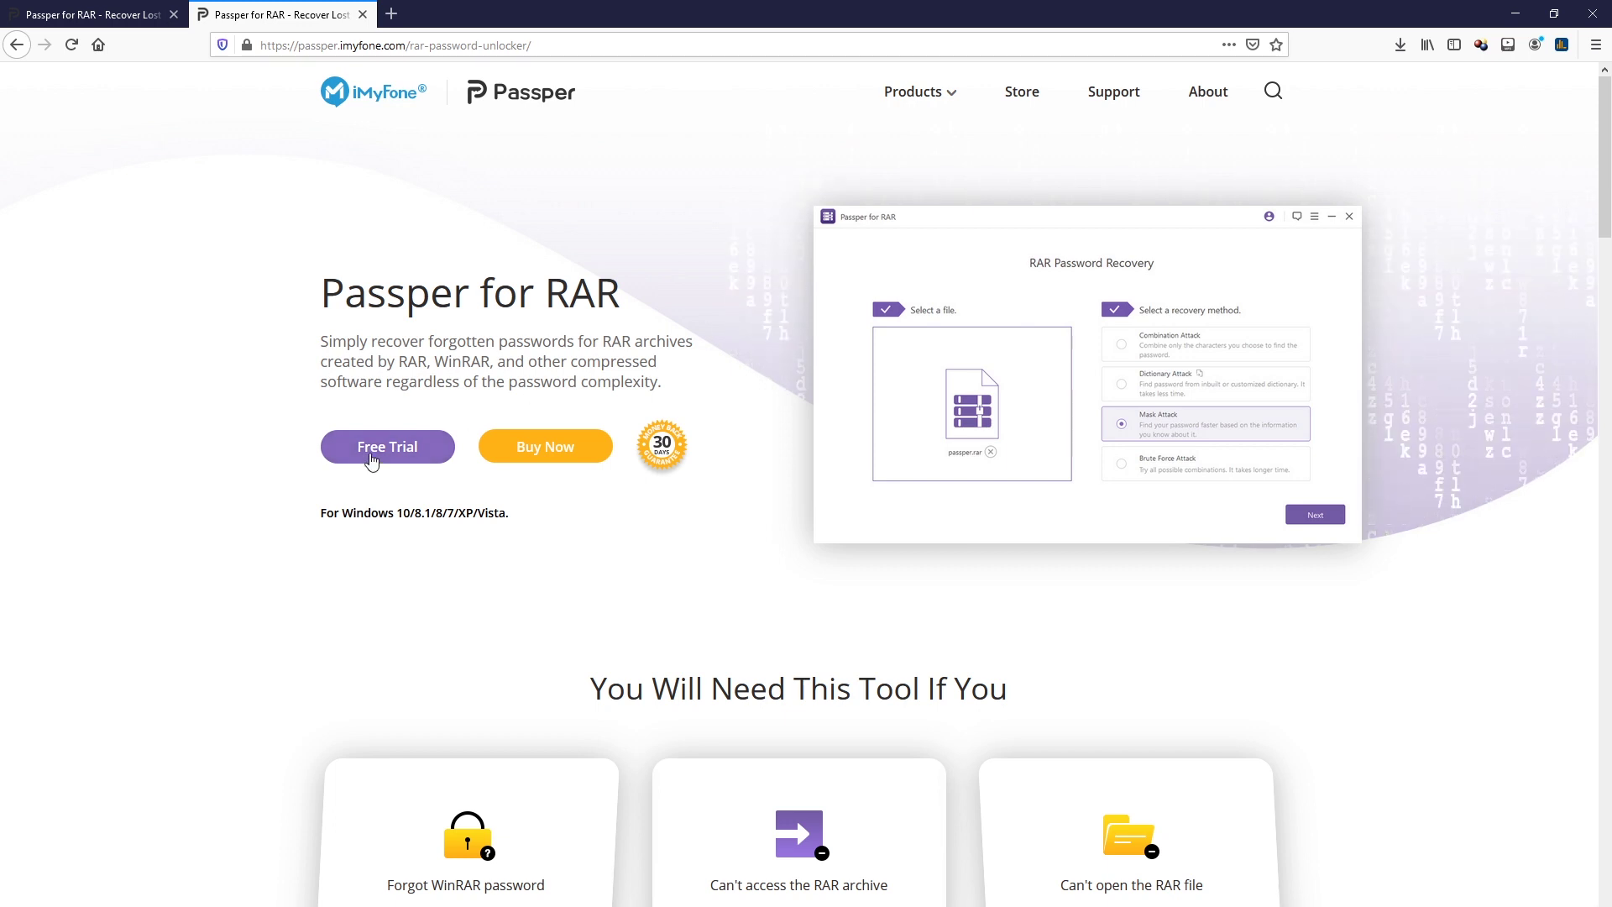
pyautogui.click(372, 459)
pyautogui.click(741, 335)
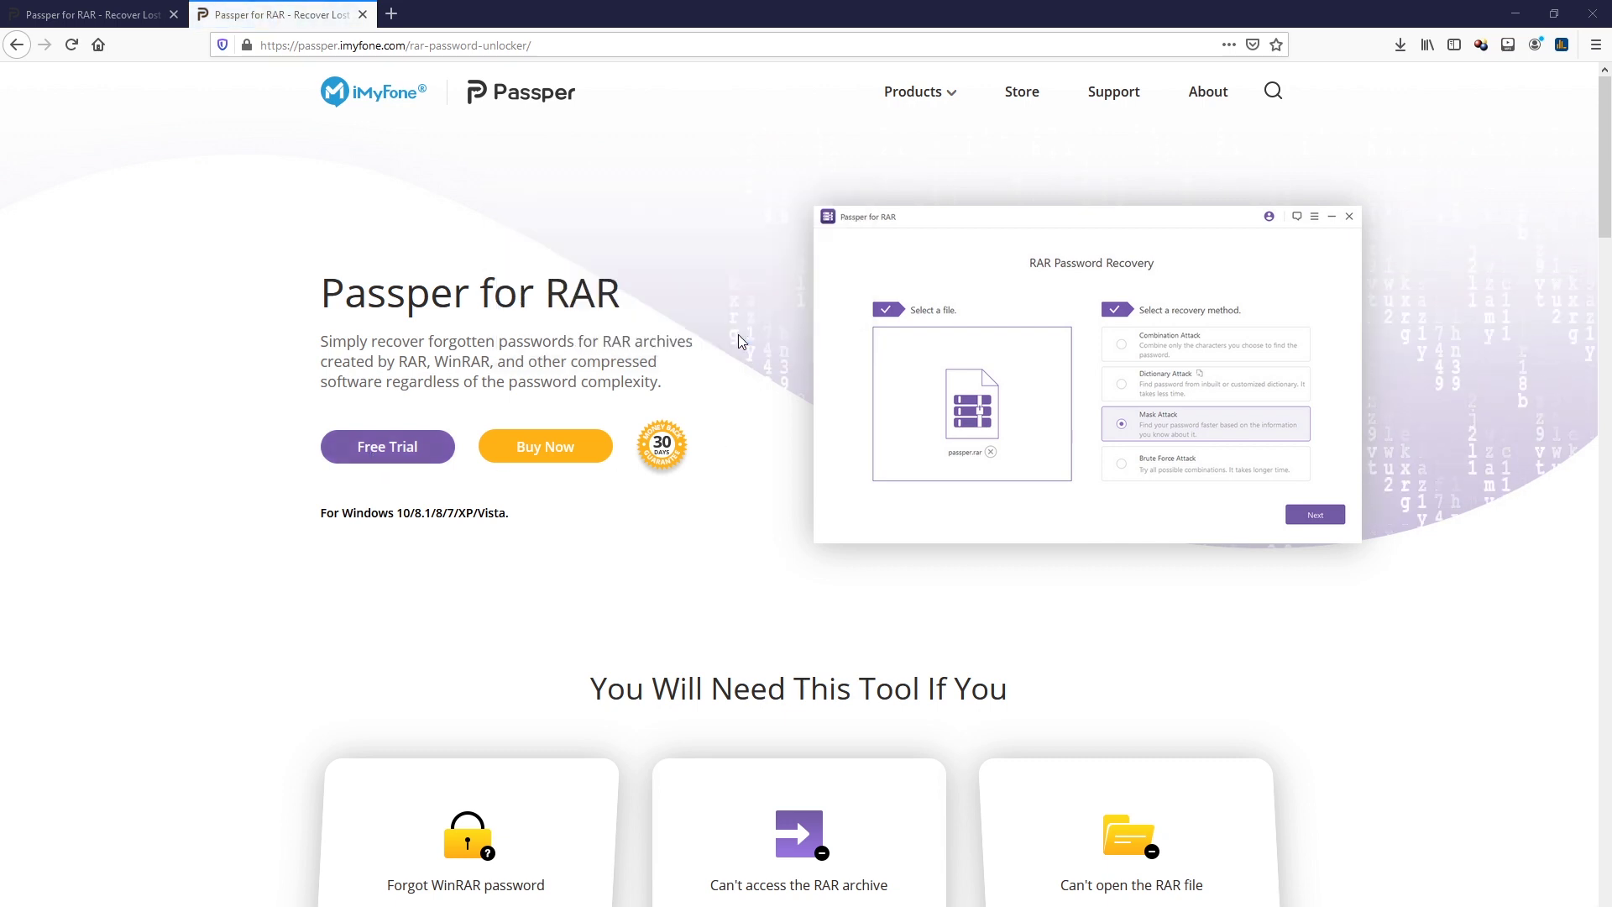
pyautogui.click(1400, 46)
pyautogui.click(1210, 82)
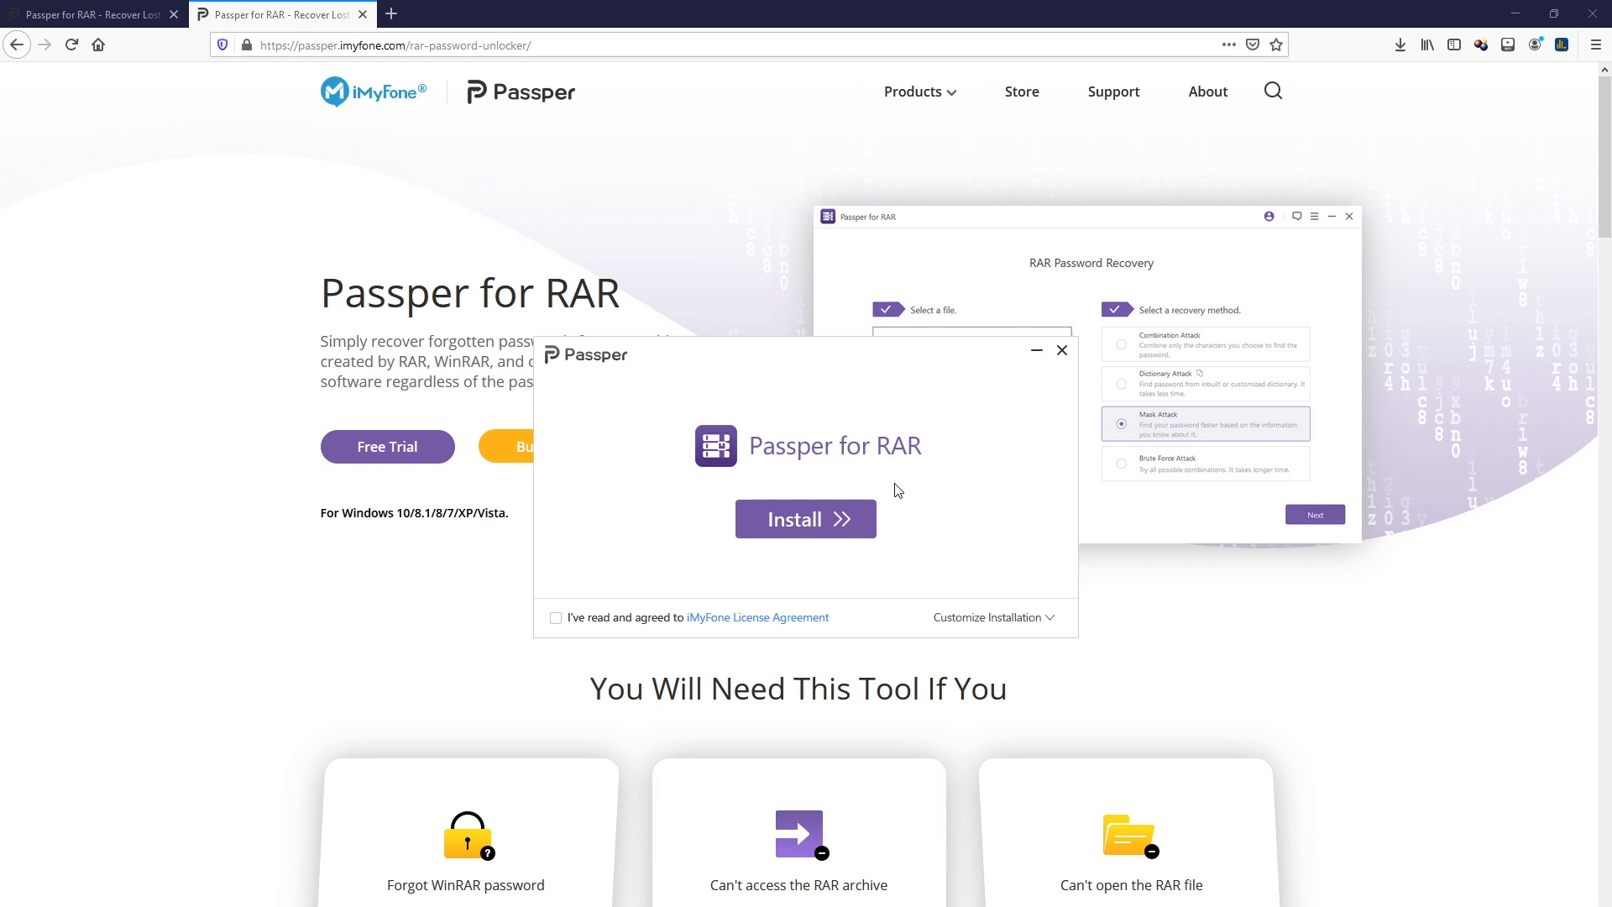
# Accept the license, install Passper for RAR and start the program
pyautogui.click(555, 618)
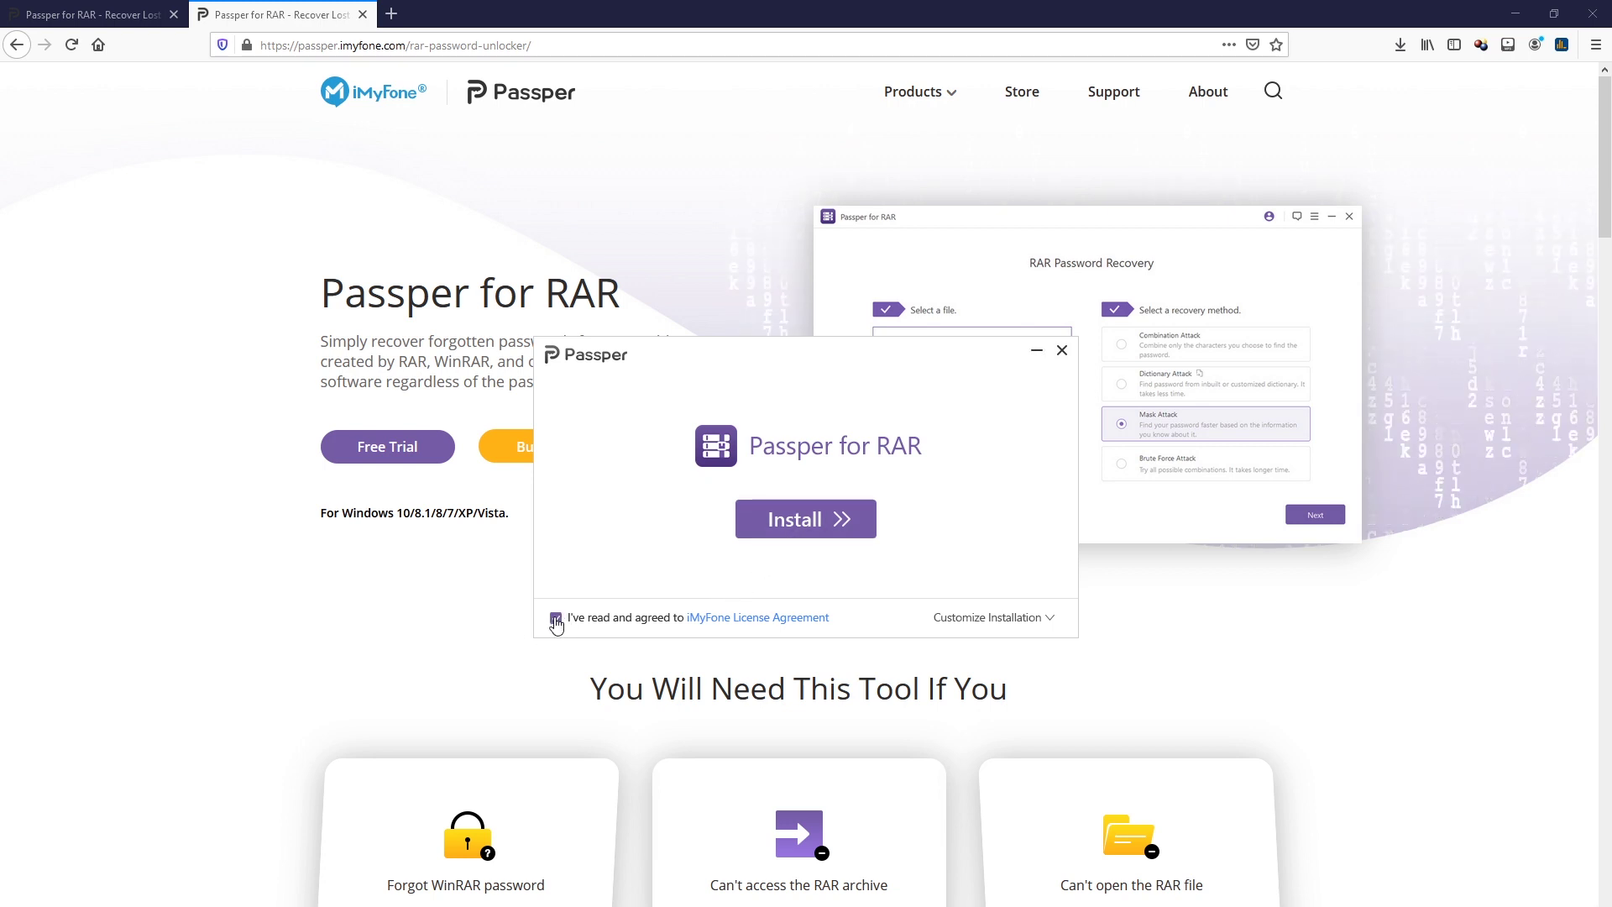
pyautogui.click(805, 519)
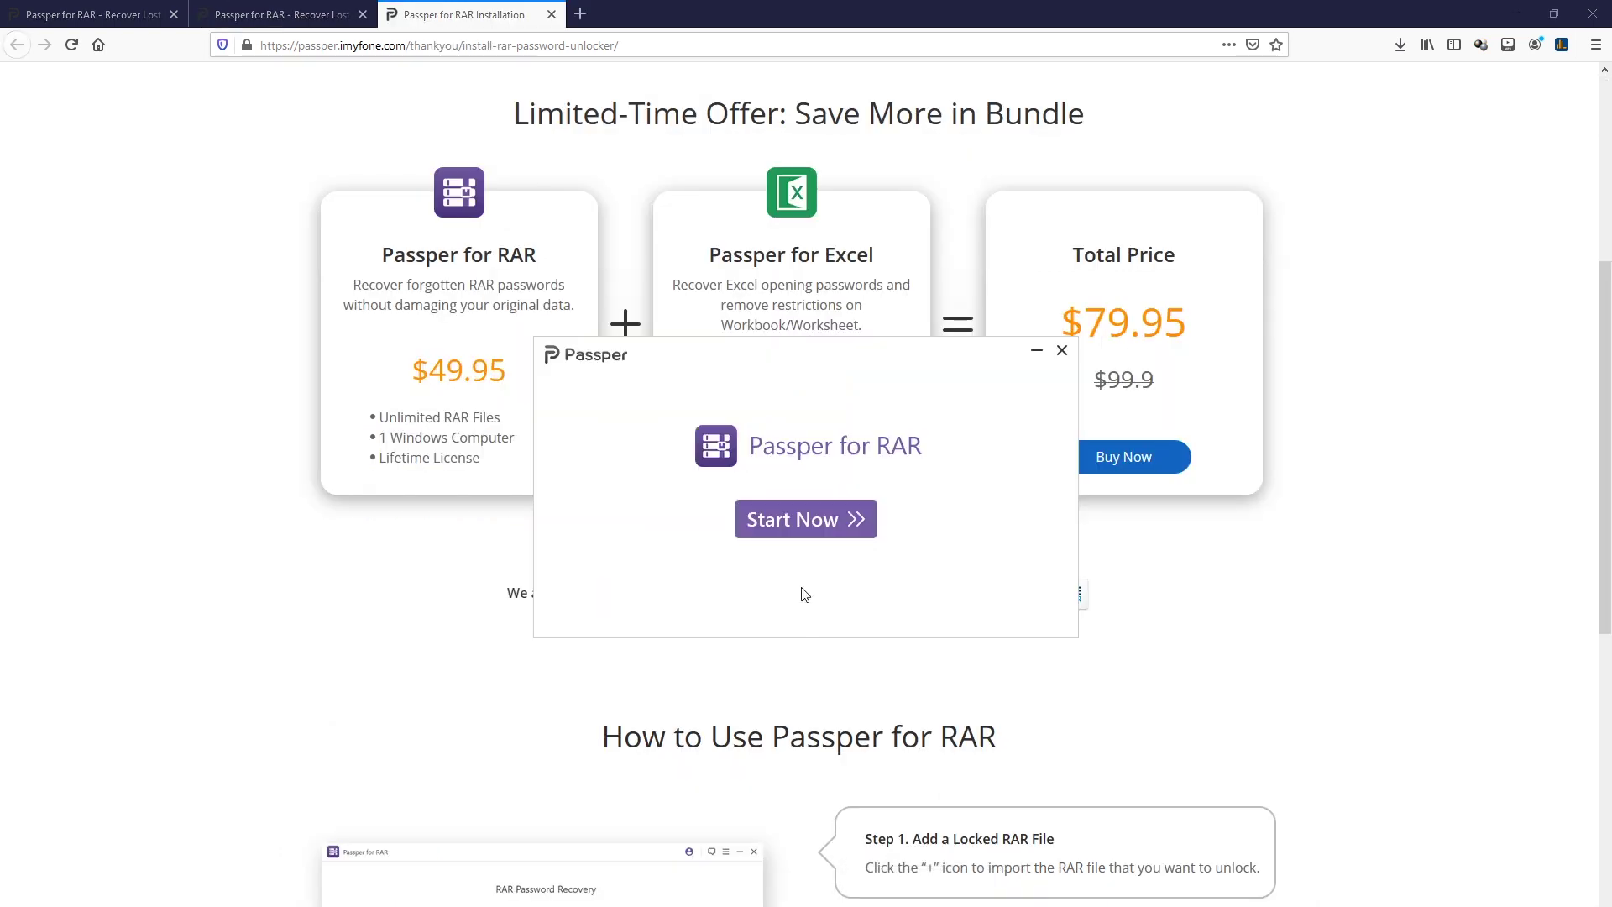
pyautogui.click(805, 520)
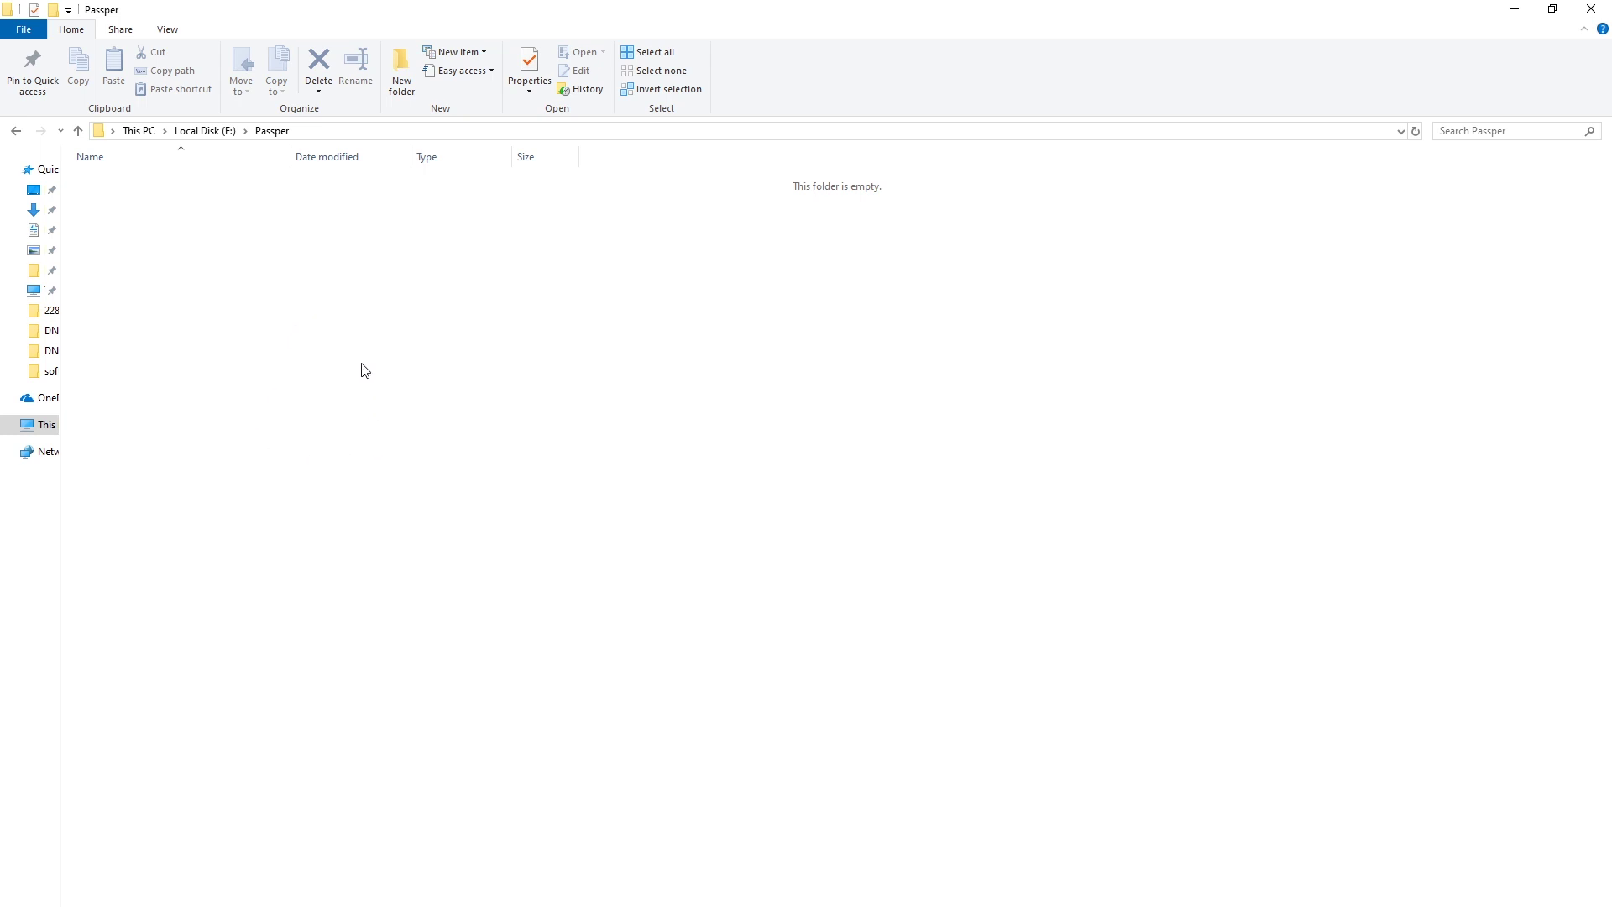
# Create two new text documents in the Passper folder named tes1 and test2
pyautogui.rightClick(351, 334)
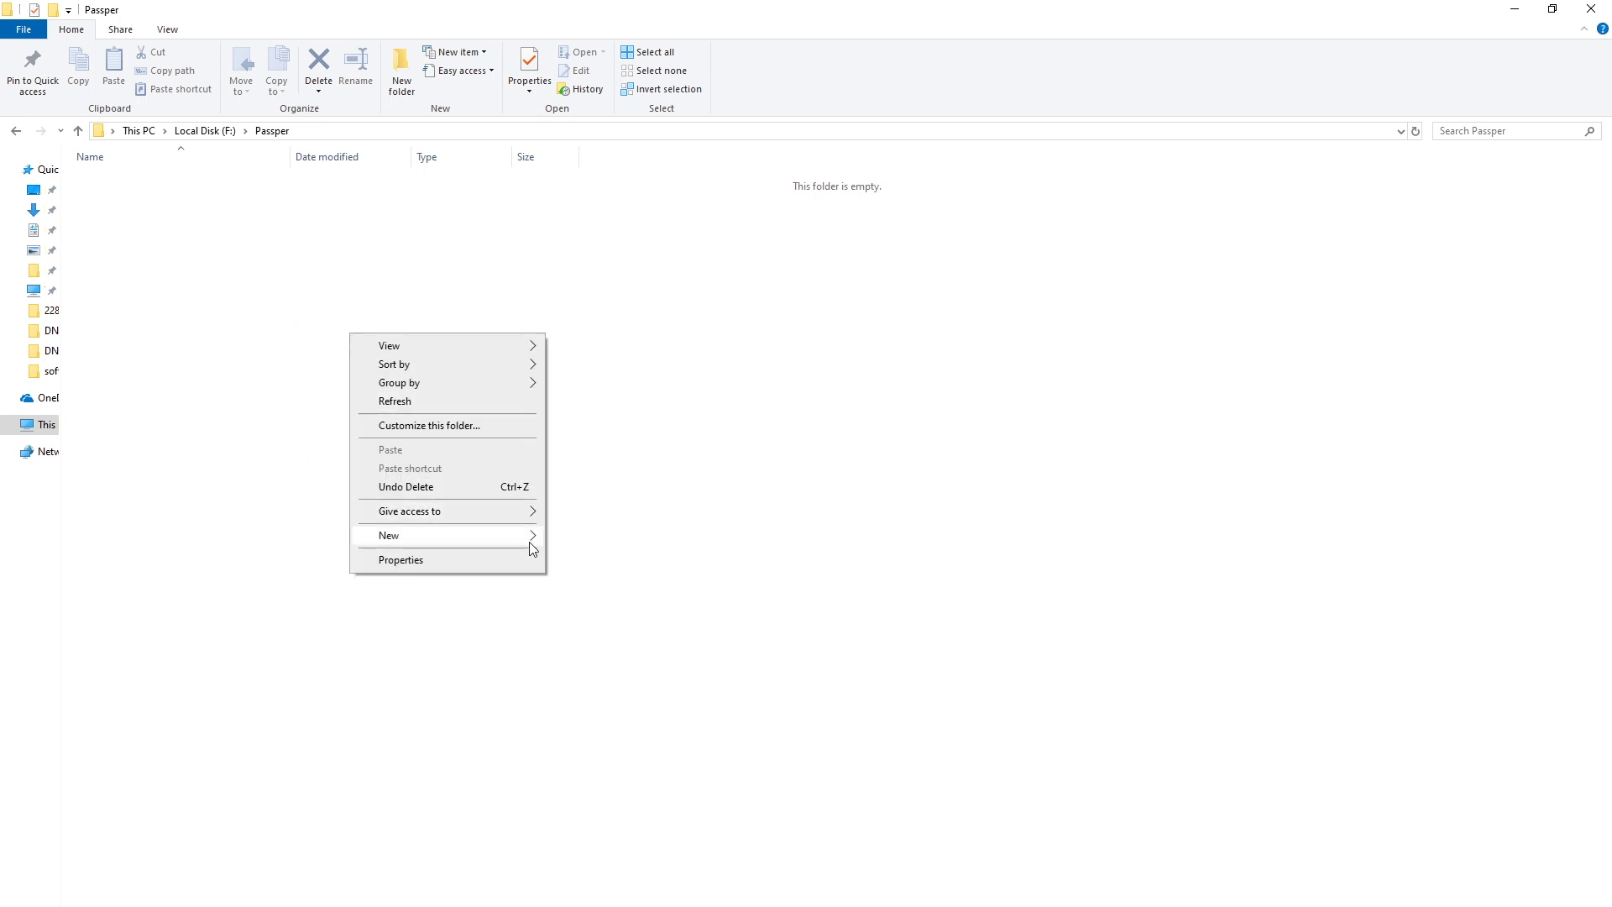
pyautogui.moveTo(428, 536)
pyautogui.click(603, 710)
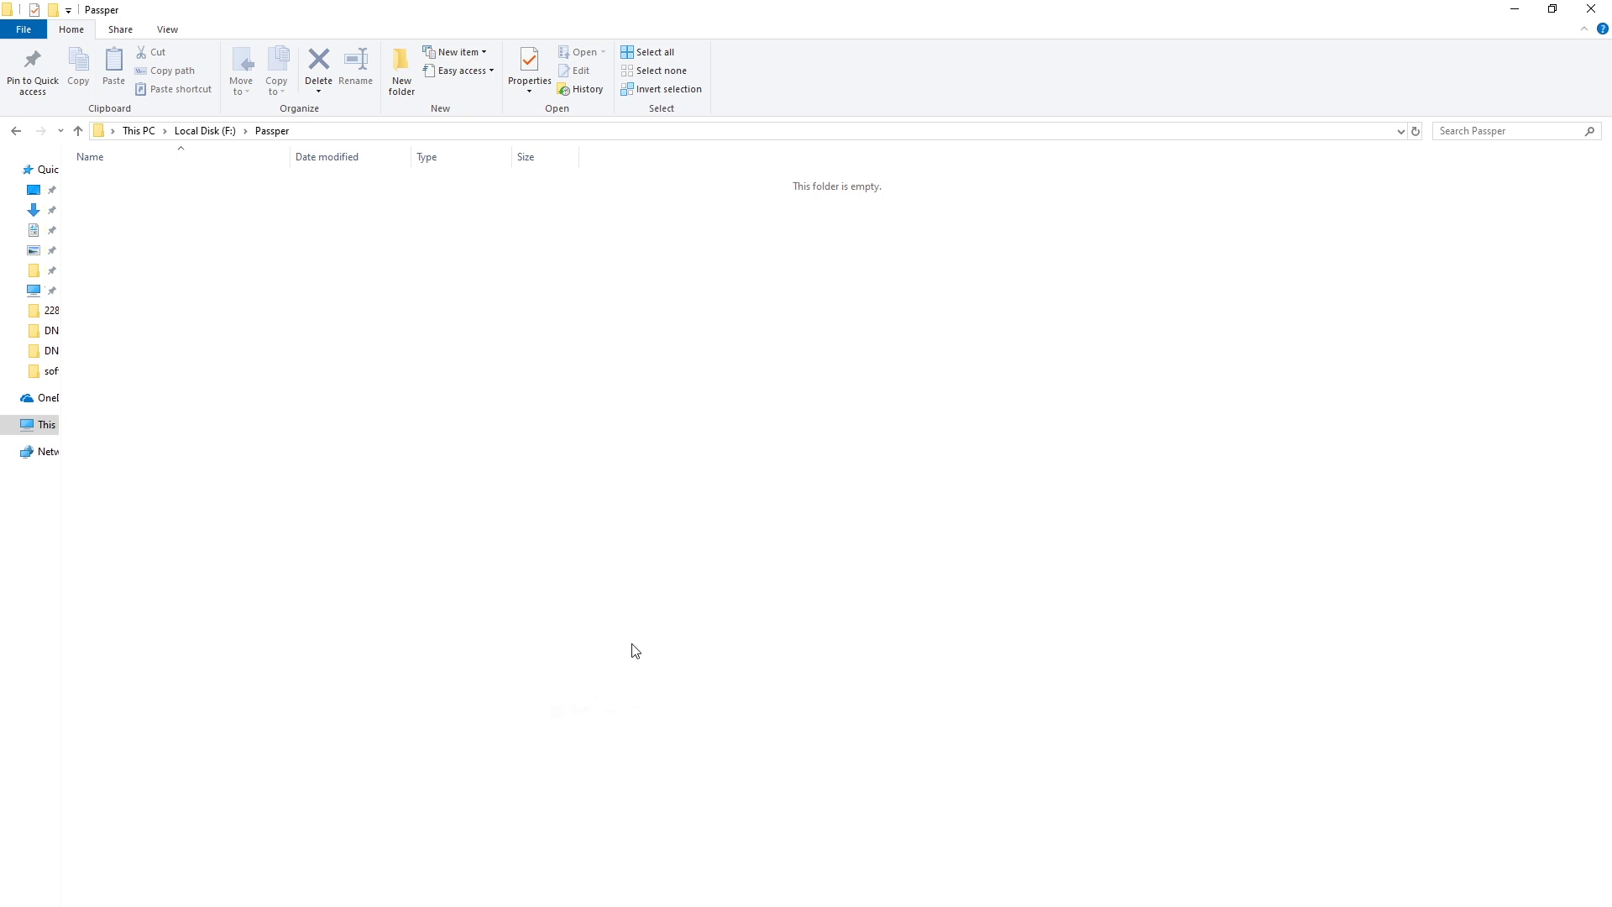
pyautogui.write('t')
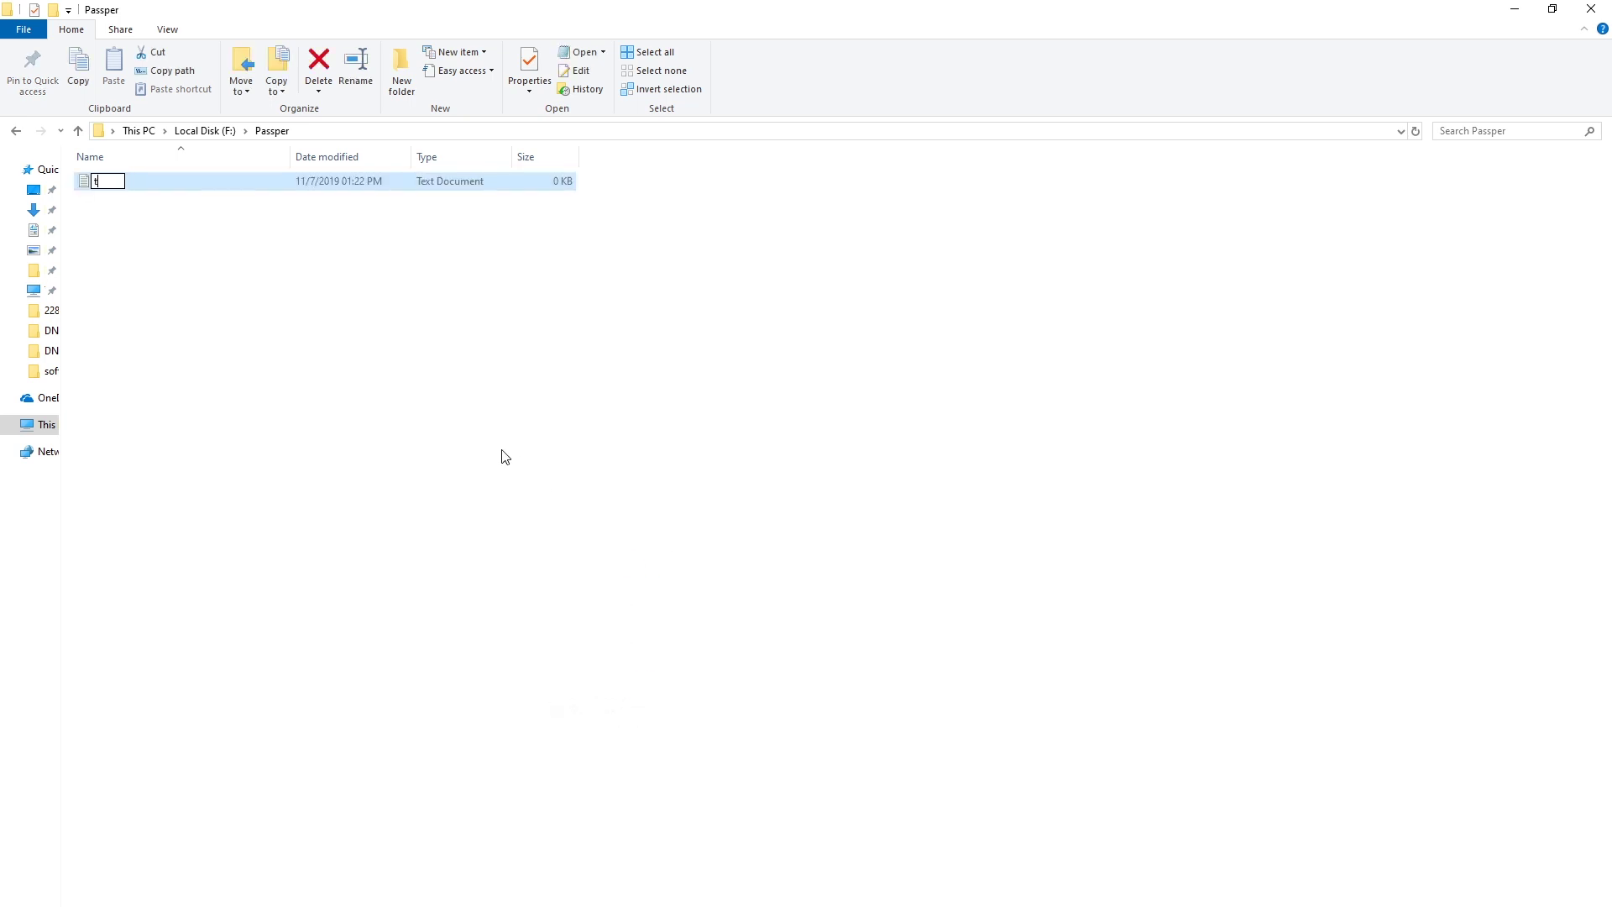
pyautogui.write('es1')
pyautogui.press('Return')
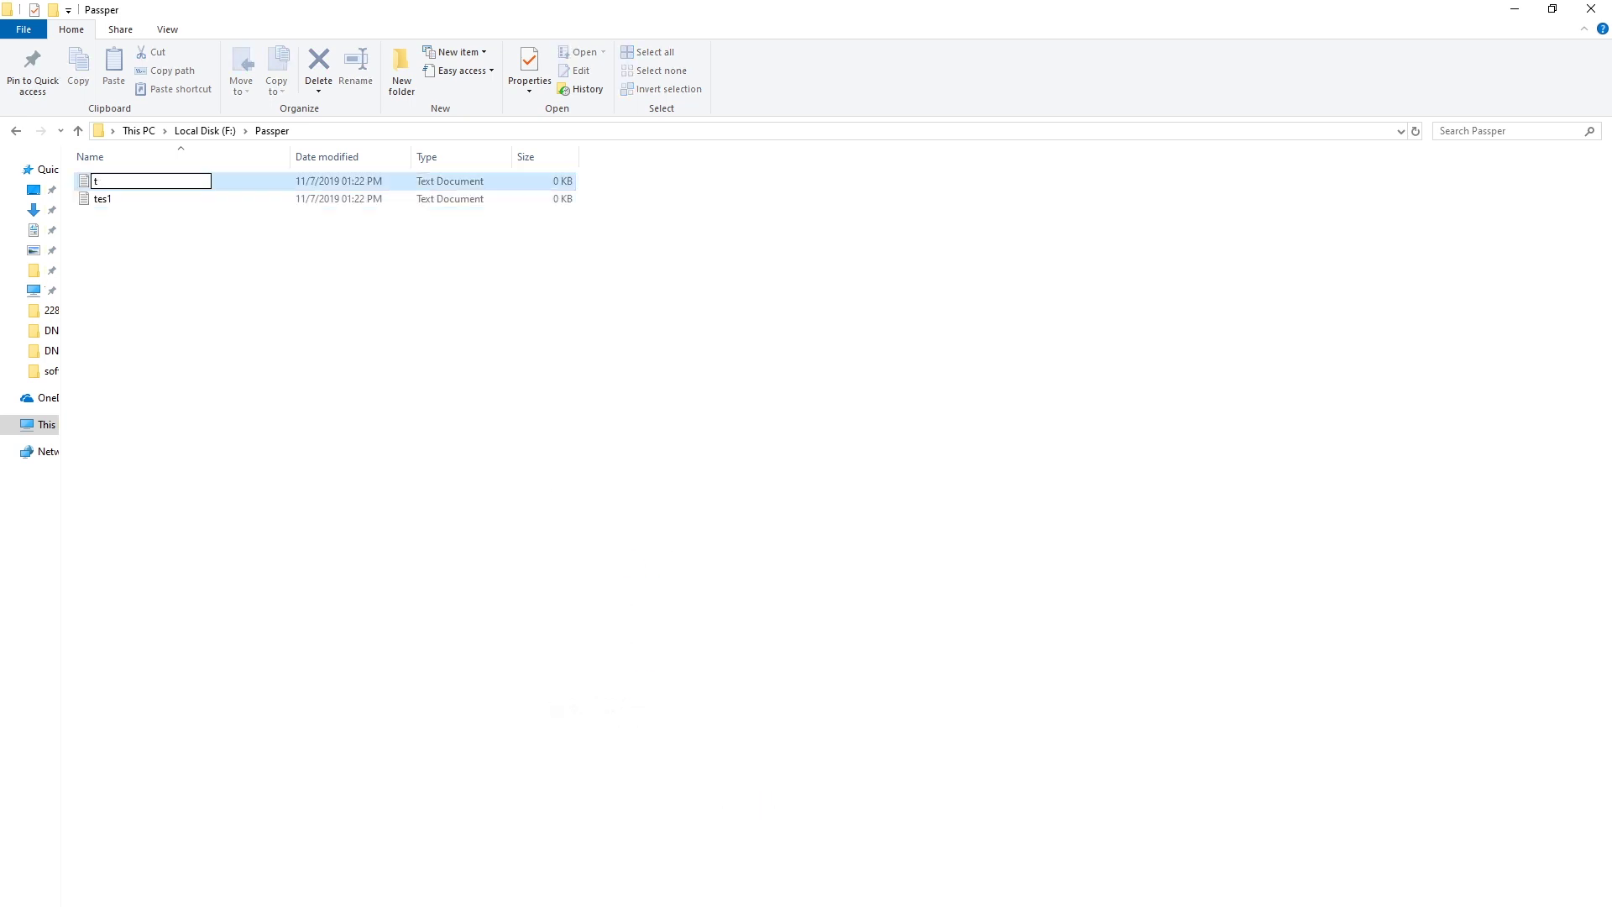
pyautogui.write('test2')
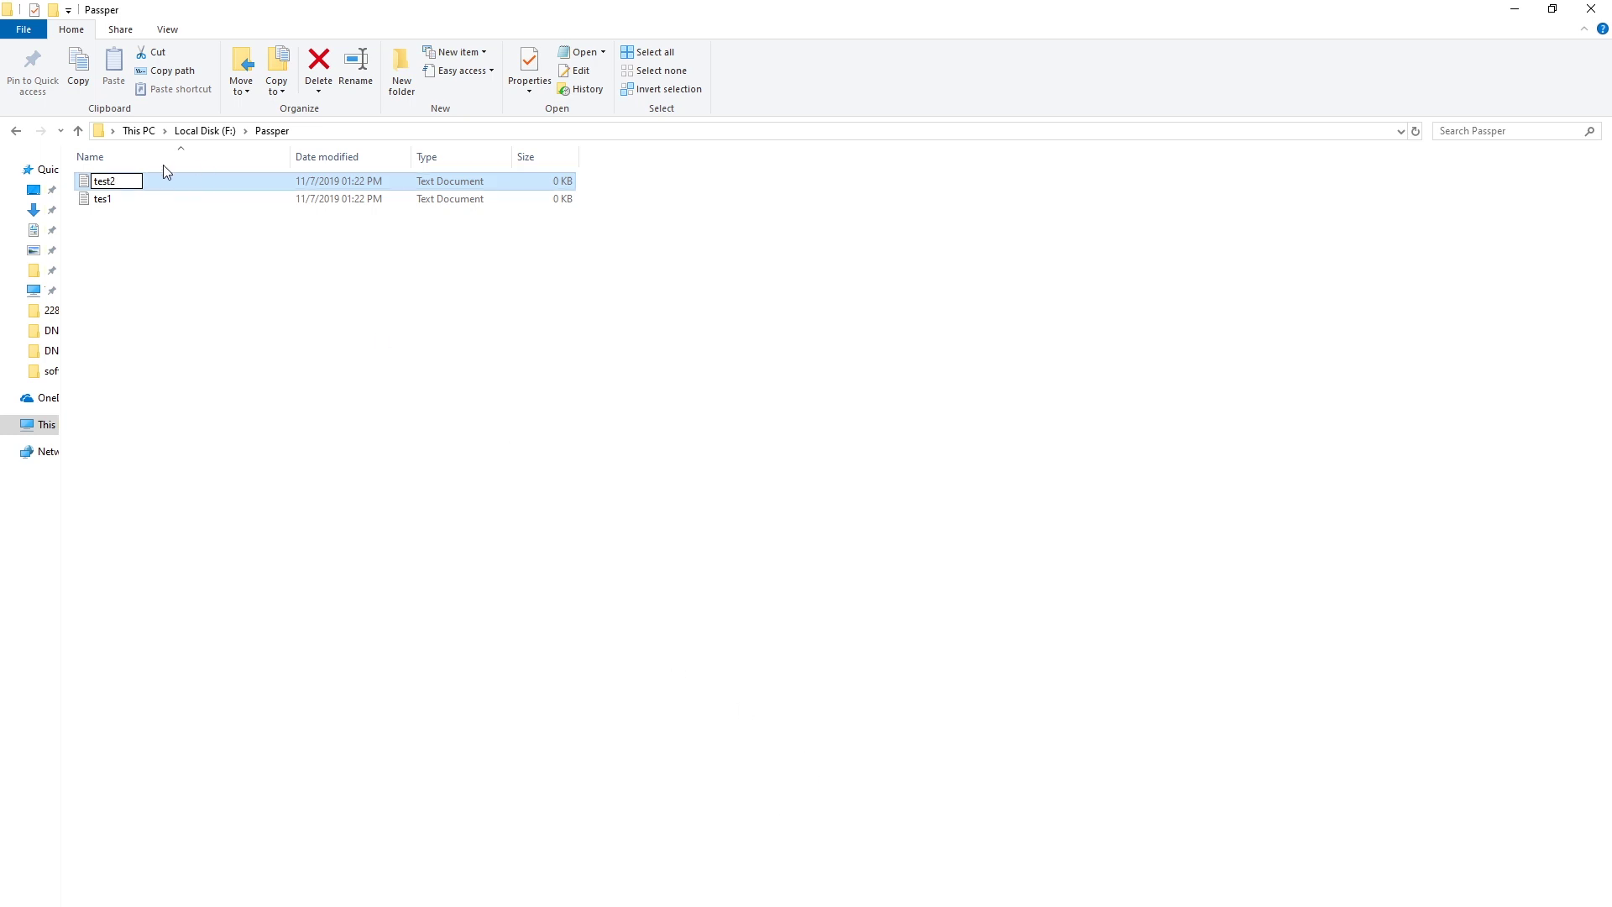
pyautogui.press('Return')
# Write congratulations! into tes1 in Notepad, save it, and select both text files
pyautogui.doubleClick(104, 182)
pyautogui.write('congra')
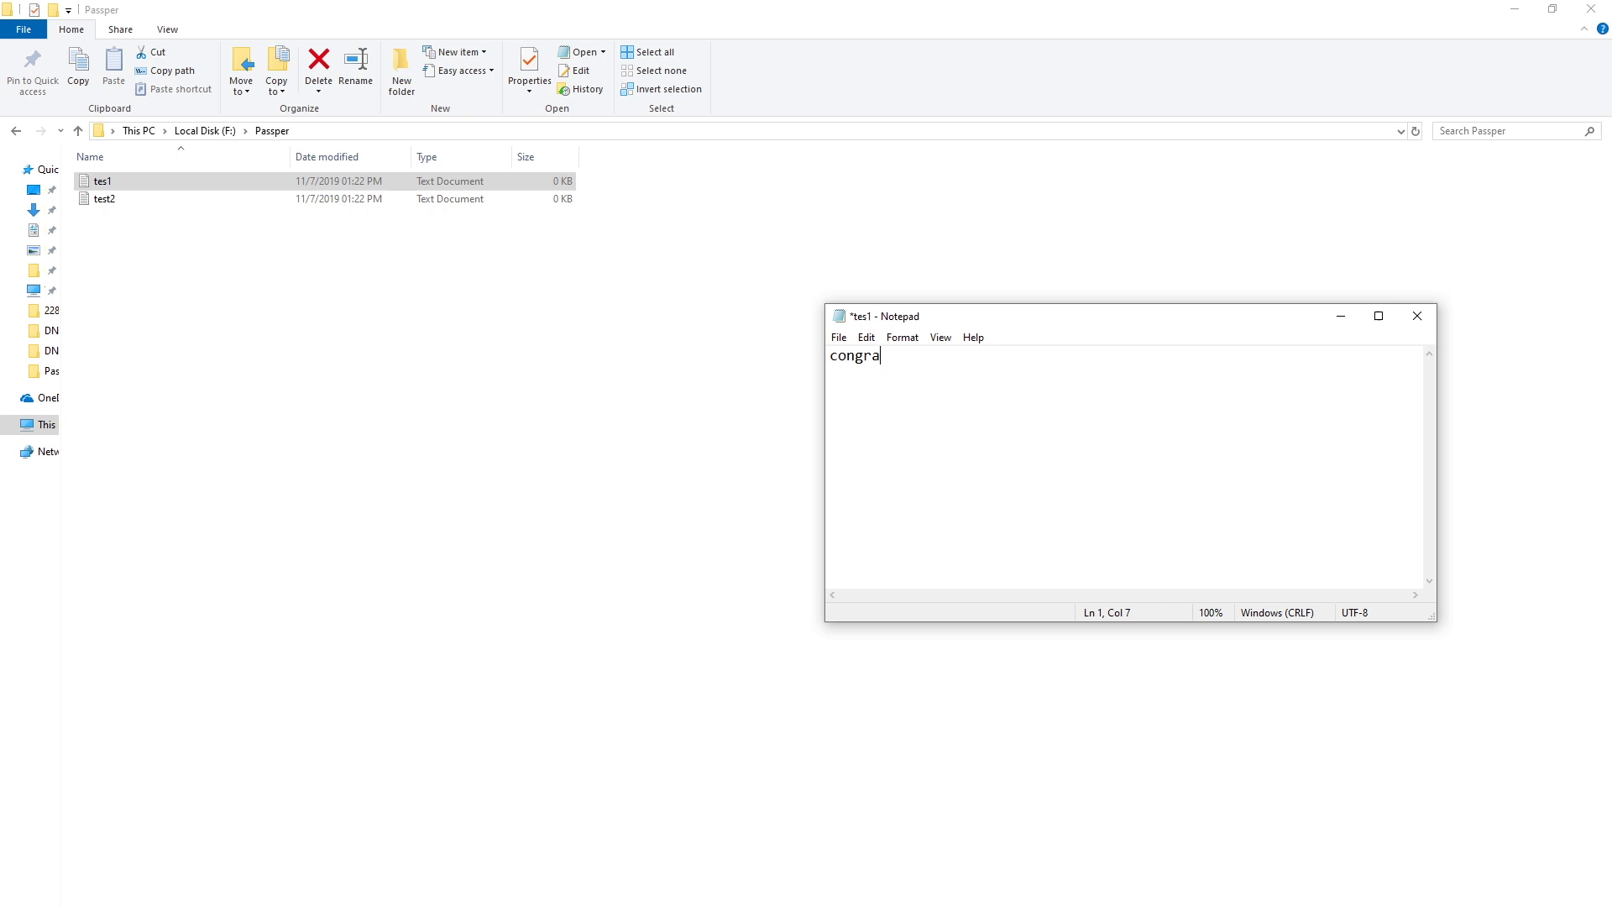
pyautogui.write('tulations!')
pyautogui.click(839, 339)
pyautogui.click(882, 413)
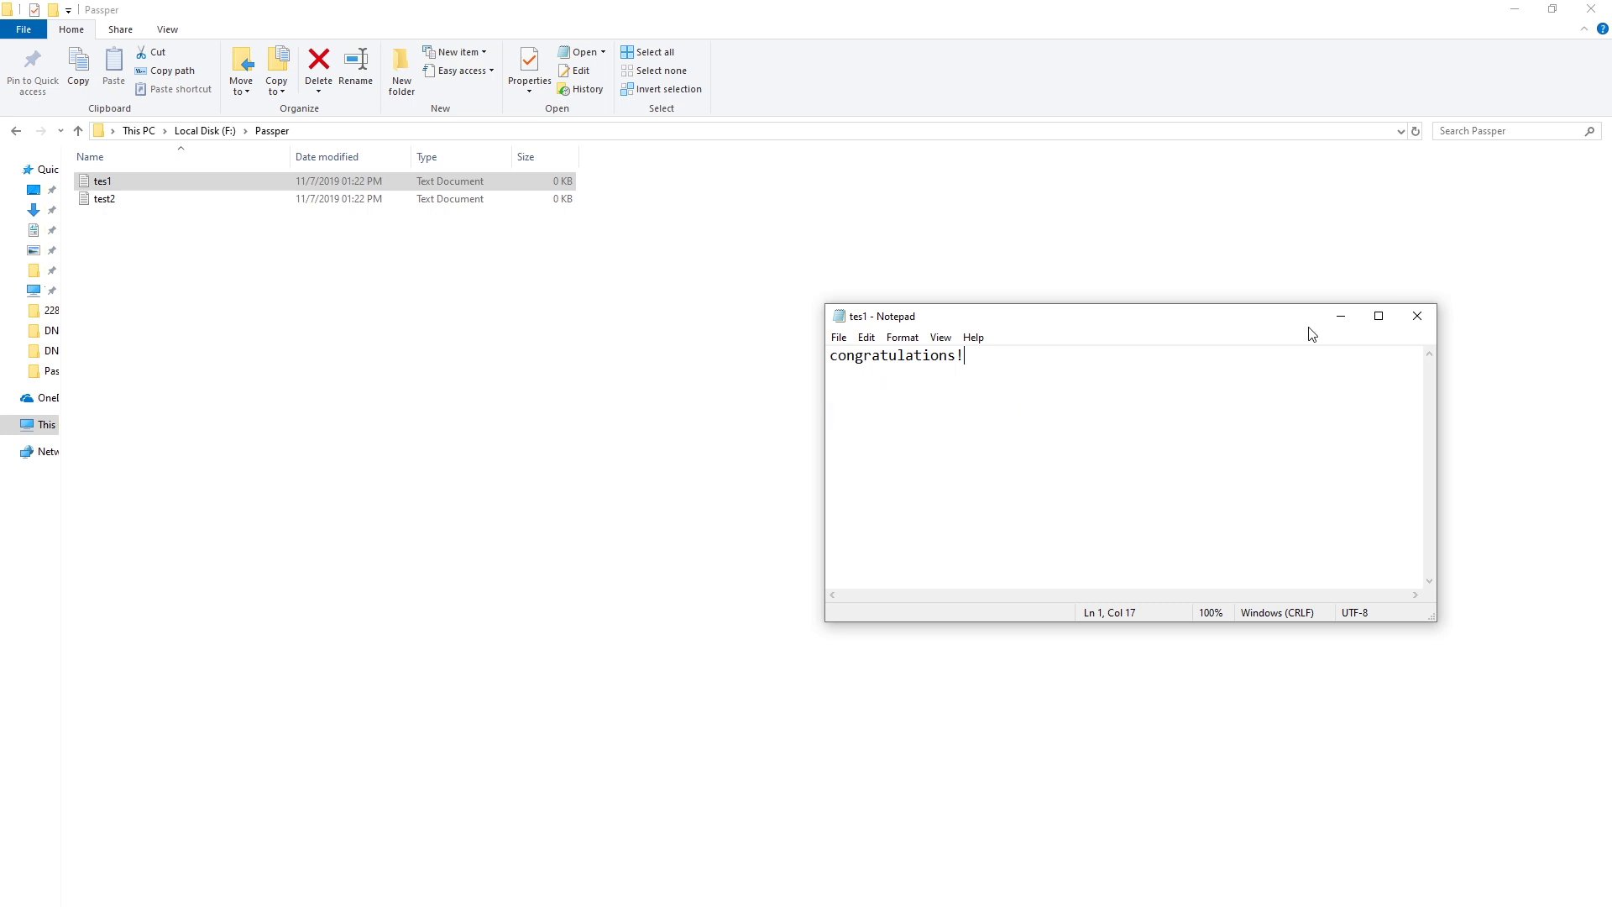
pyautogui.click(1419, 321)
pyautogui.moveTo(79, 169); pyautogui.dragTo(138, 227)
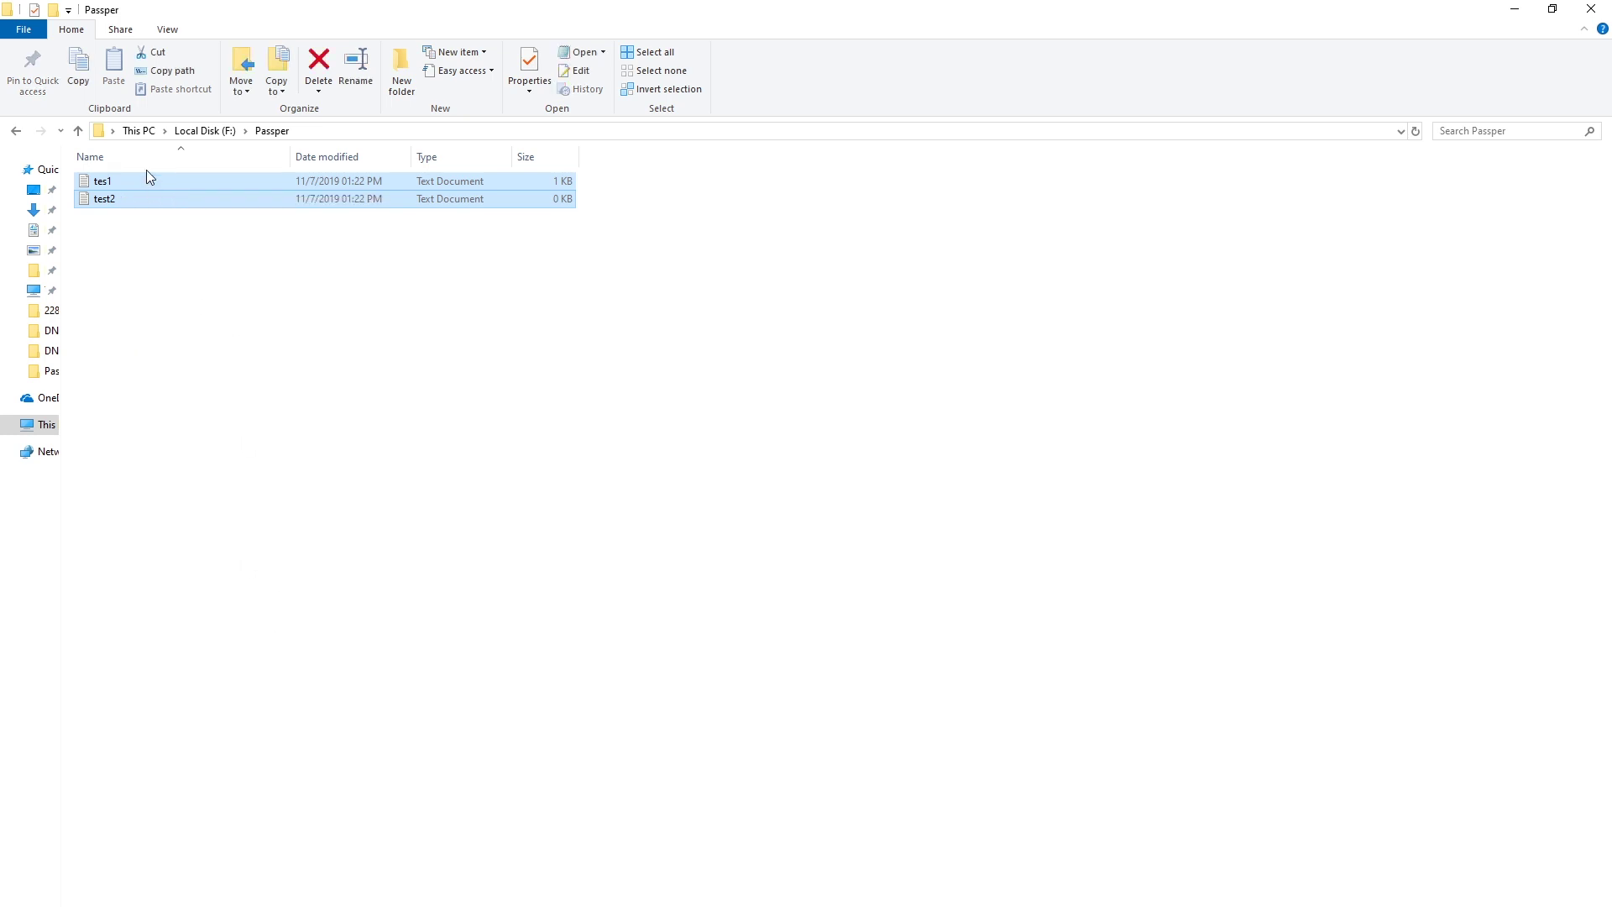
# Start adding both files to a new archive named Passper in RAR format
pyautogui.rightClick(150, 195)
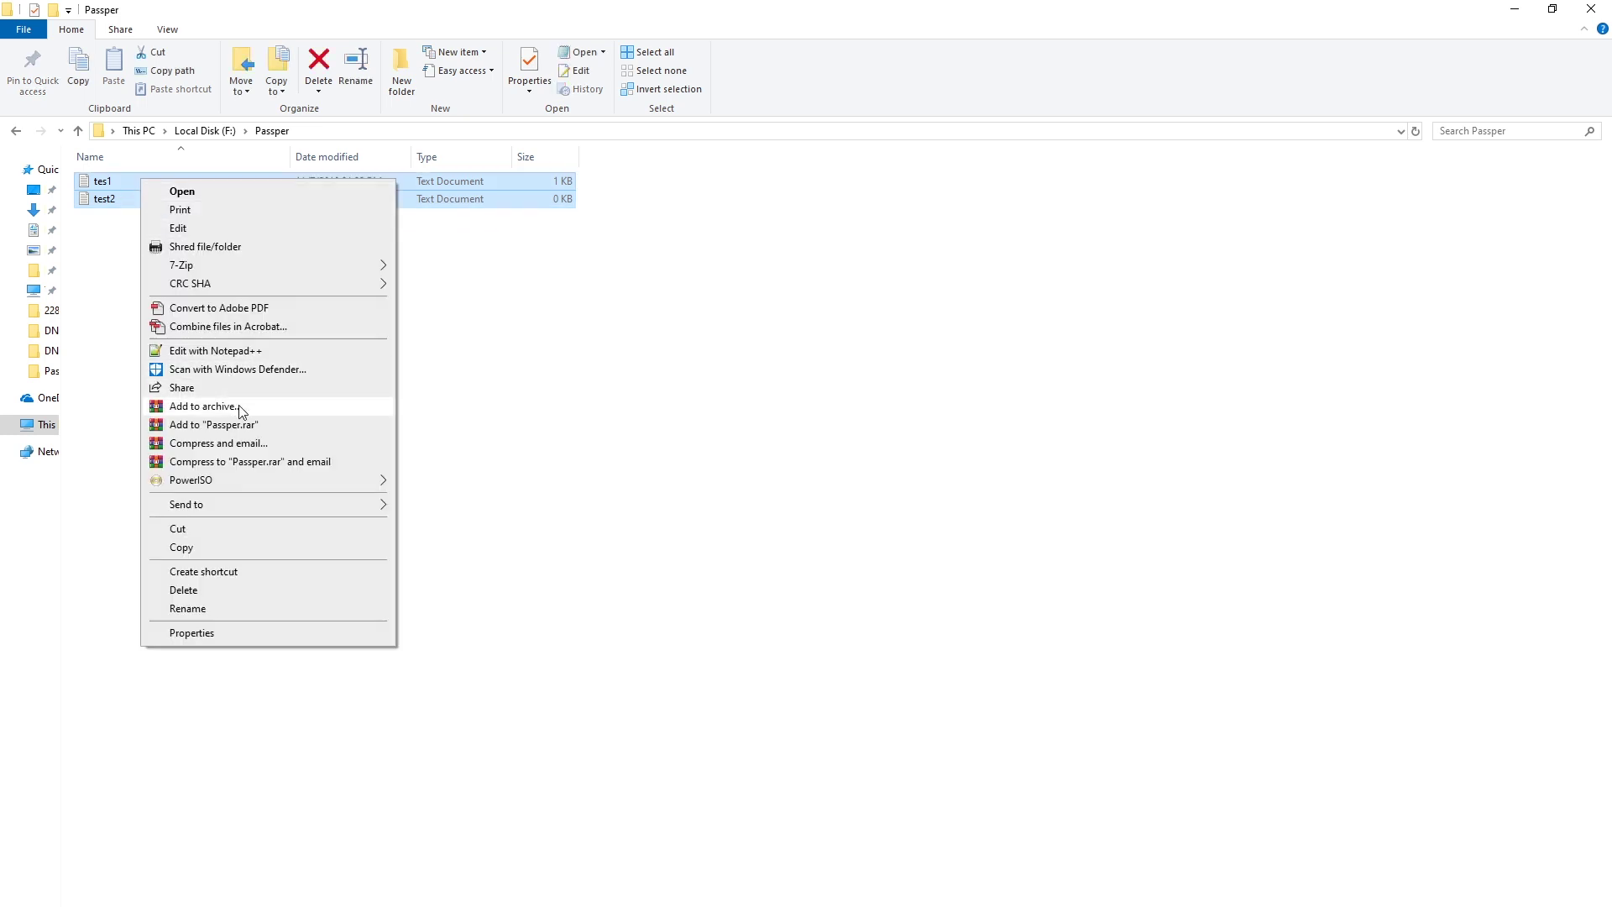
pyautogui.click(202, 405)
pyautogui.click(742, 474)
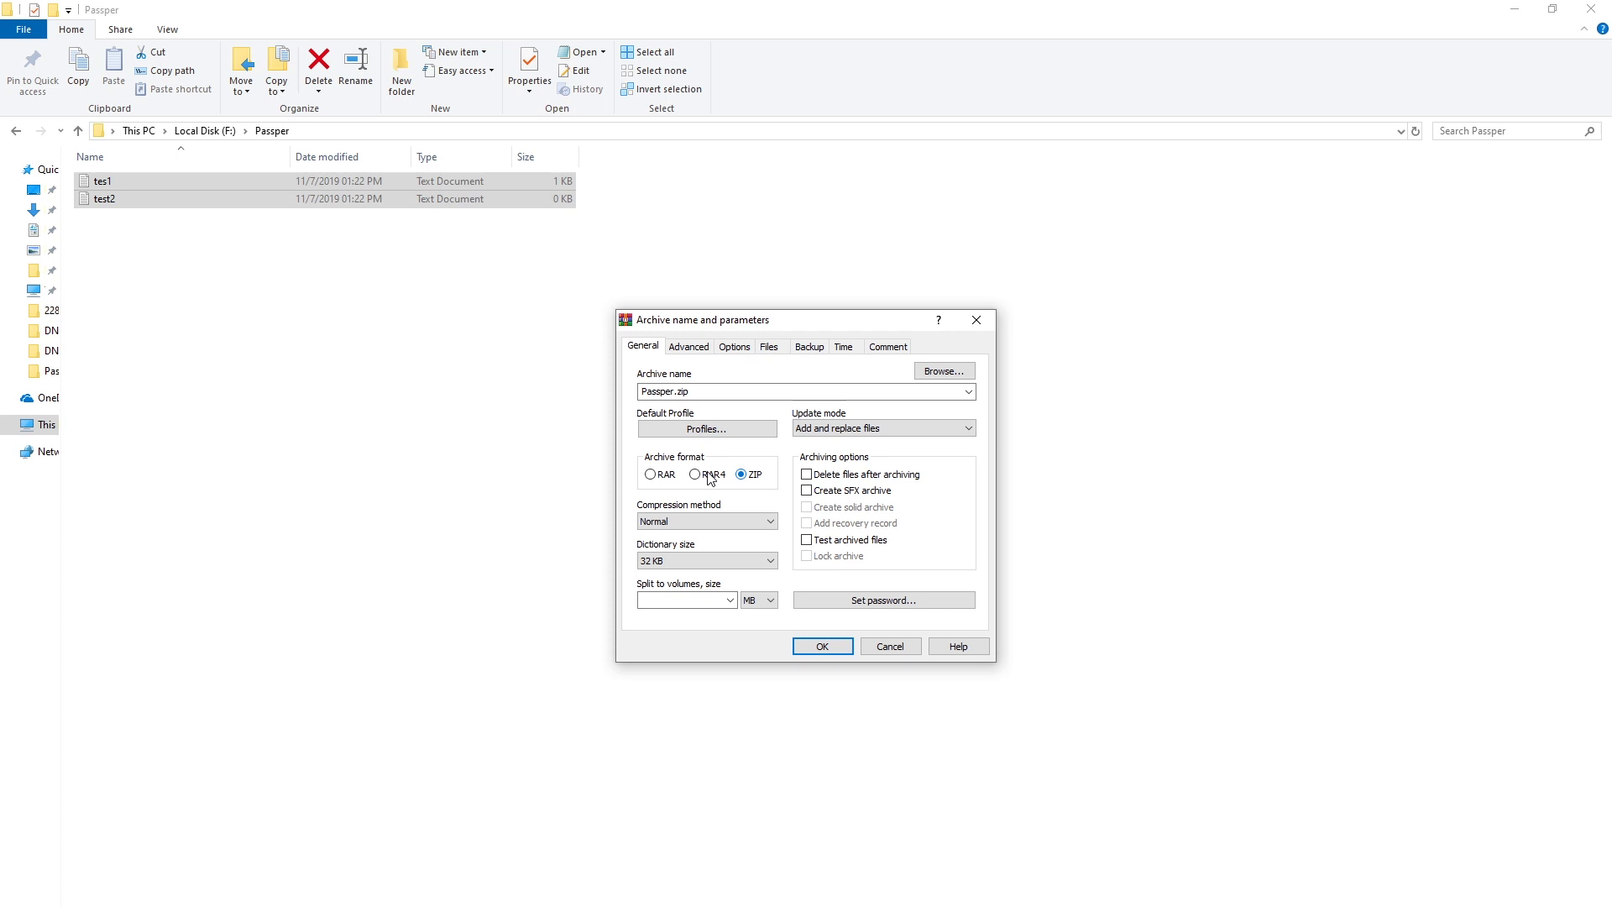
pyautogui.click(652, 475)
pyautogui.click(882, 601)
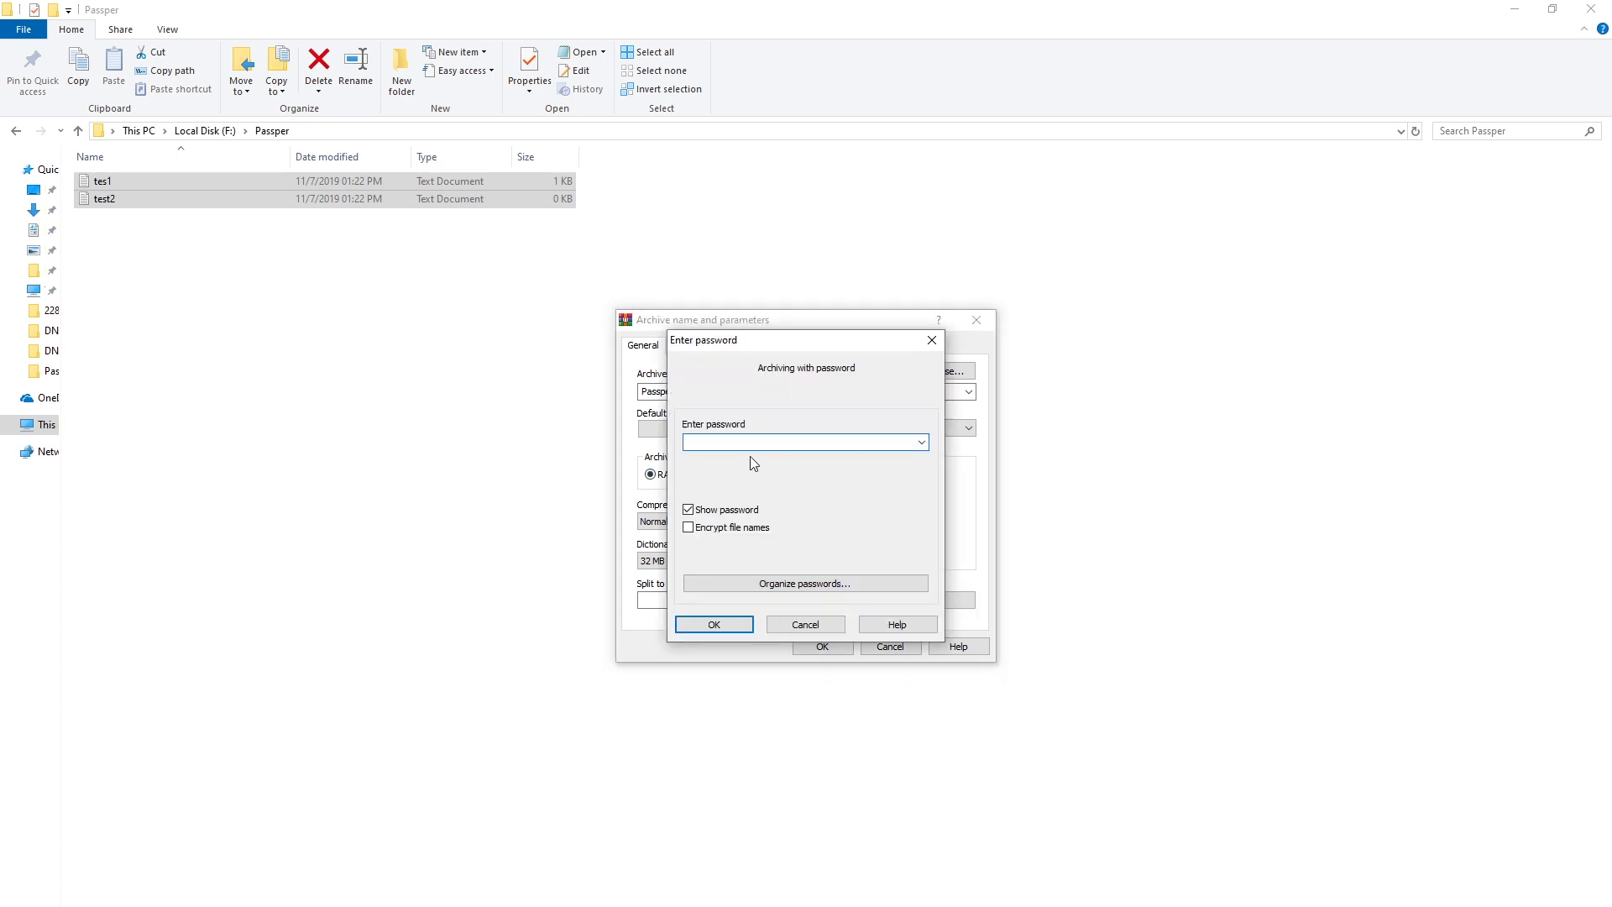
pyautogui.moveTo(765, 340)
pyautogui.mouseDown()
pyautogui.moveTo(854, 267)
pyautogui.moveTo(773, 338)
pyautogui.mouseUp()
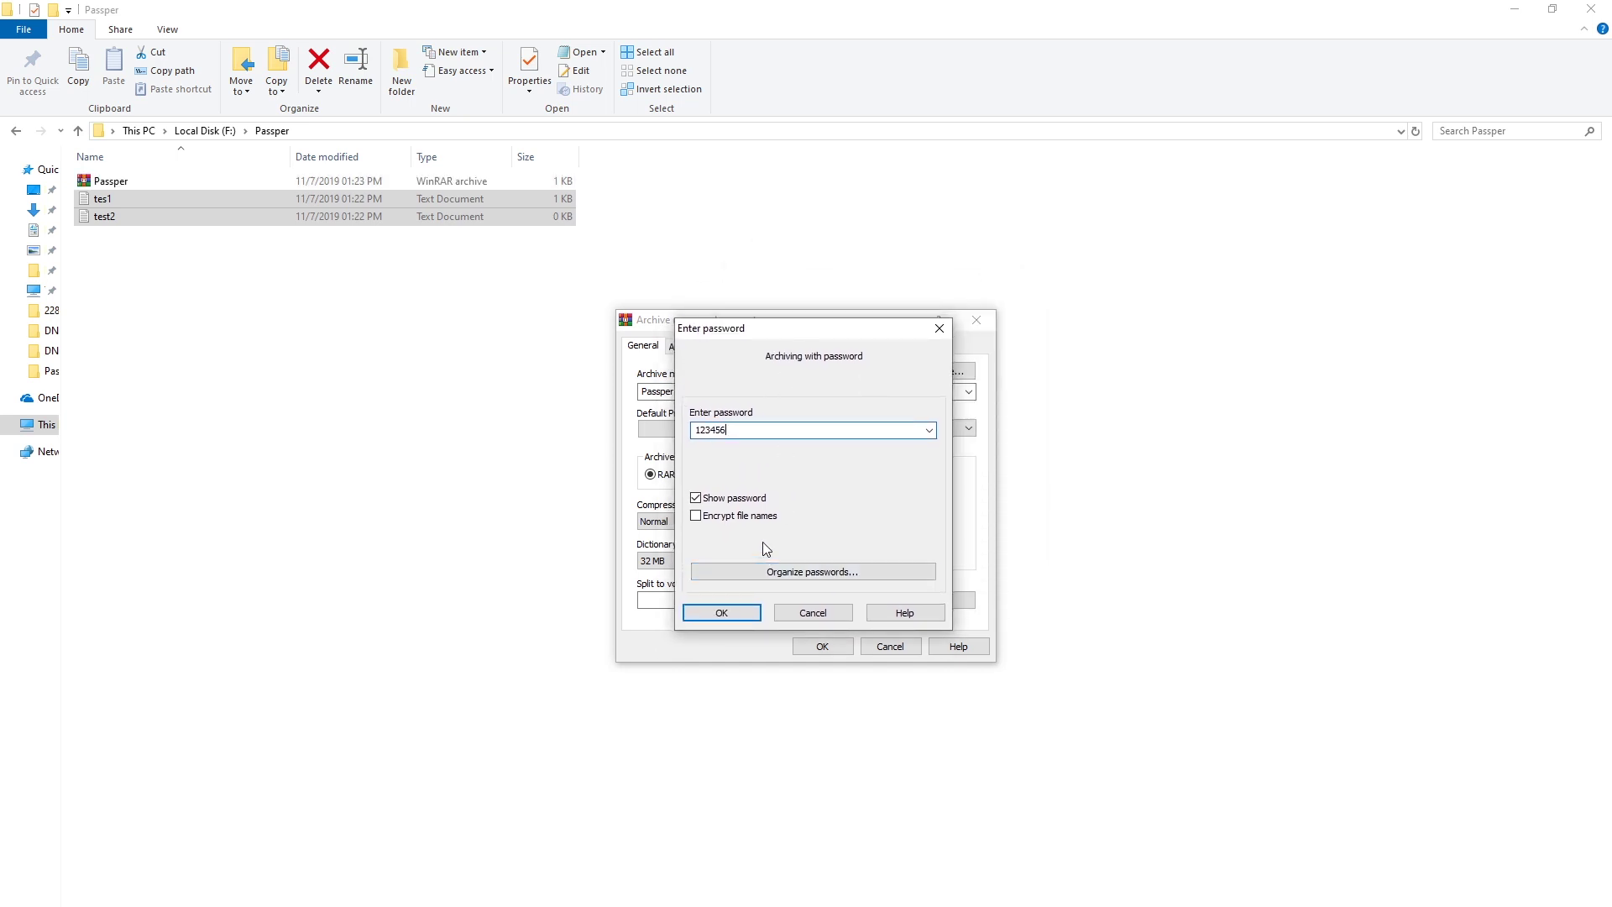
pyautogui.click(813, 612)
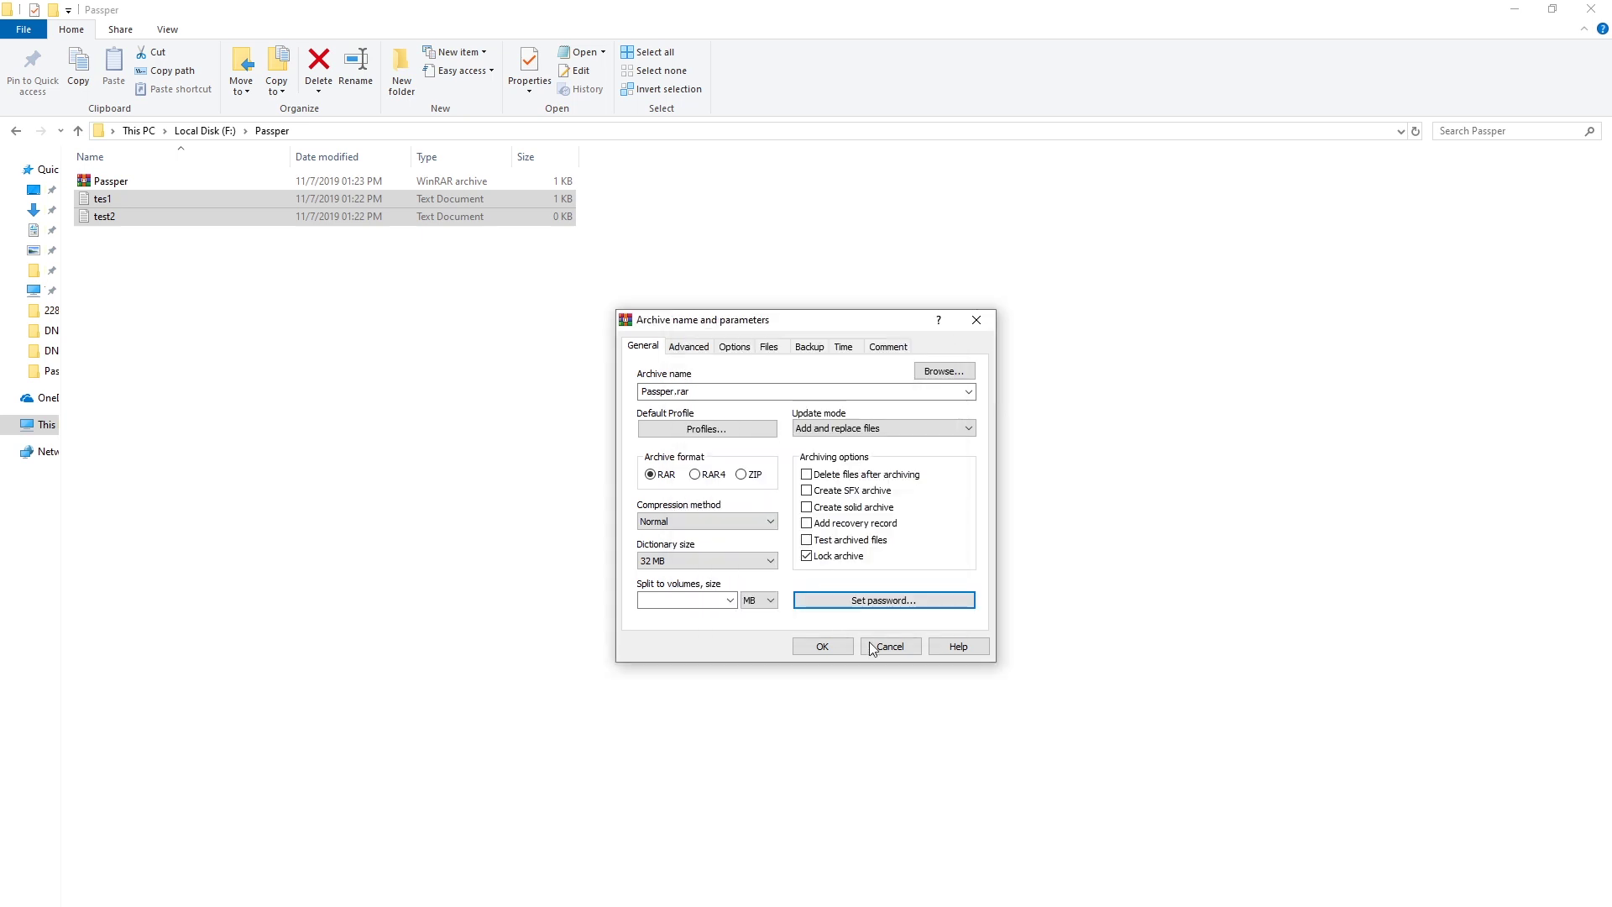
pyautogui.click(890, 647)
pyautogui.click(111, 181)
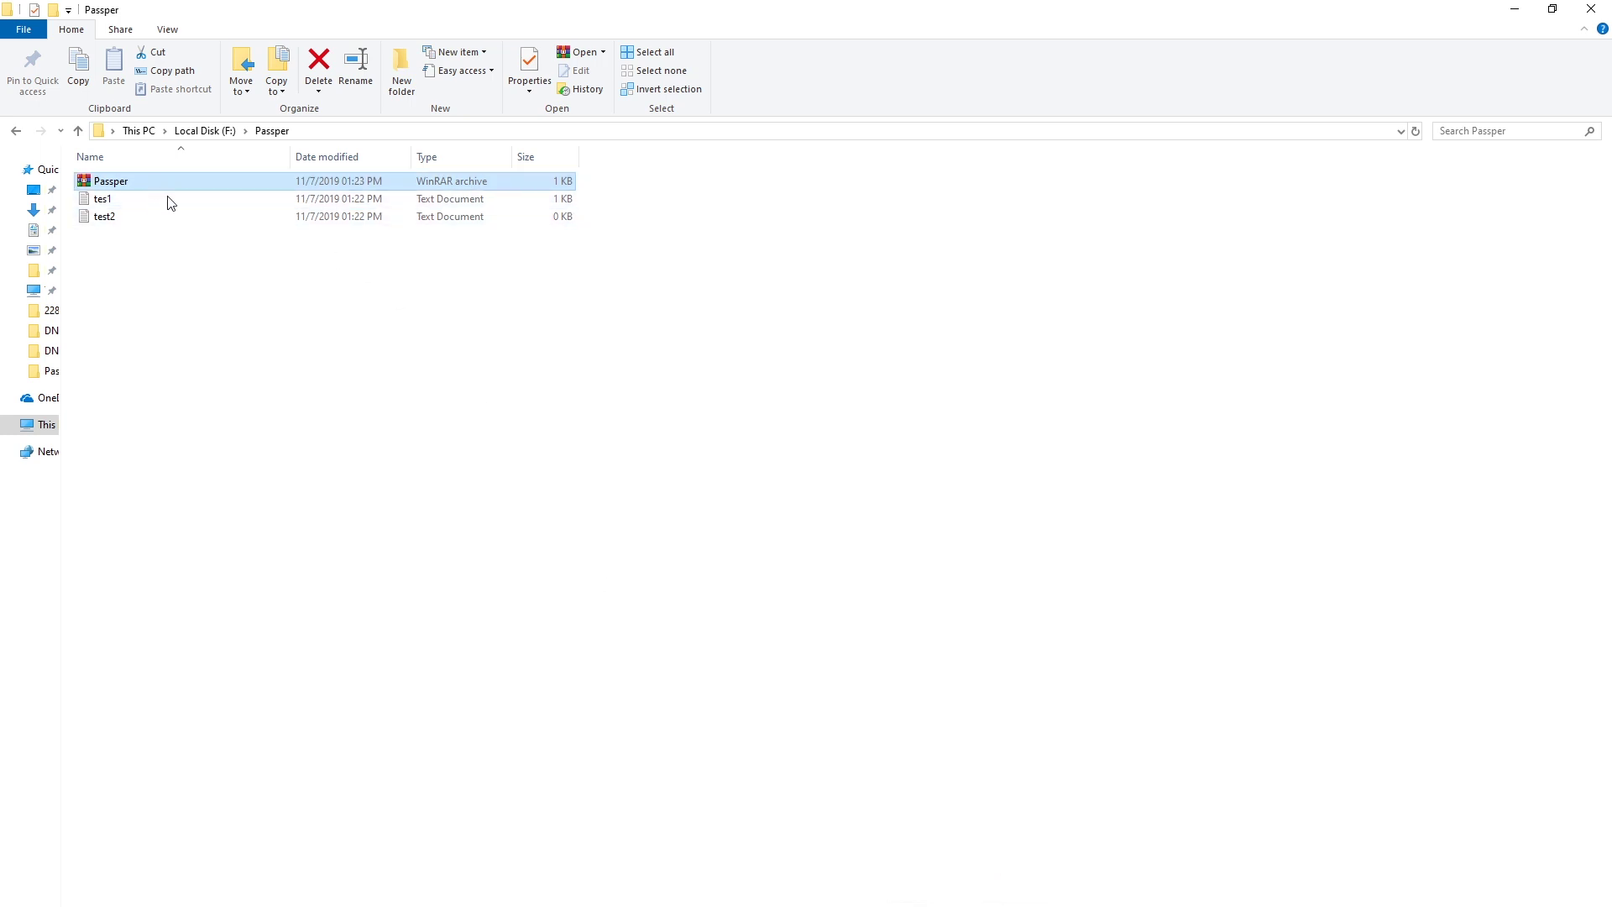
# Open Passper.rar in WinRAR and try tes1.txt, reaching the password prompt
pyautogui.press('Return')
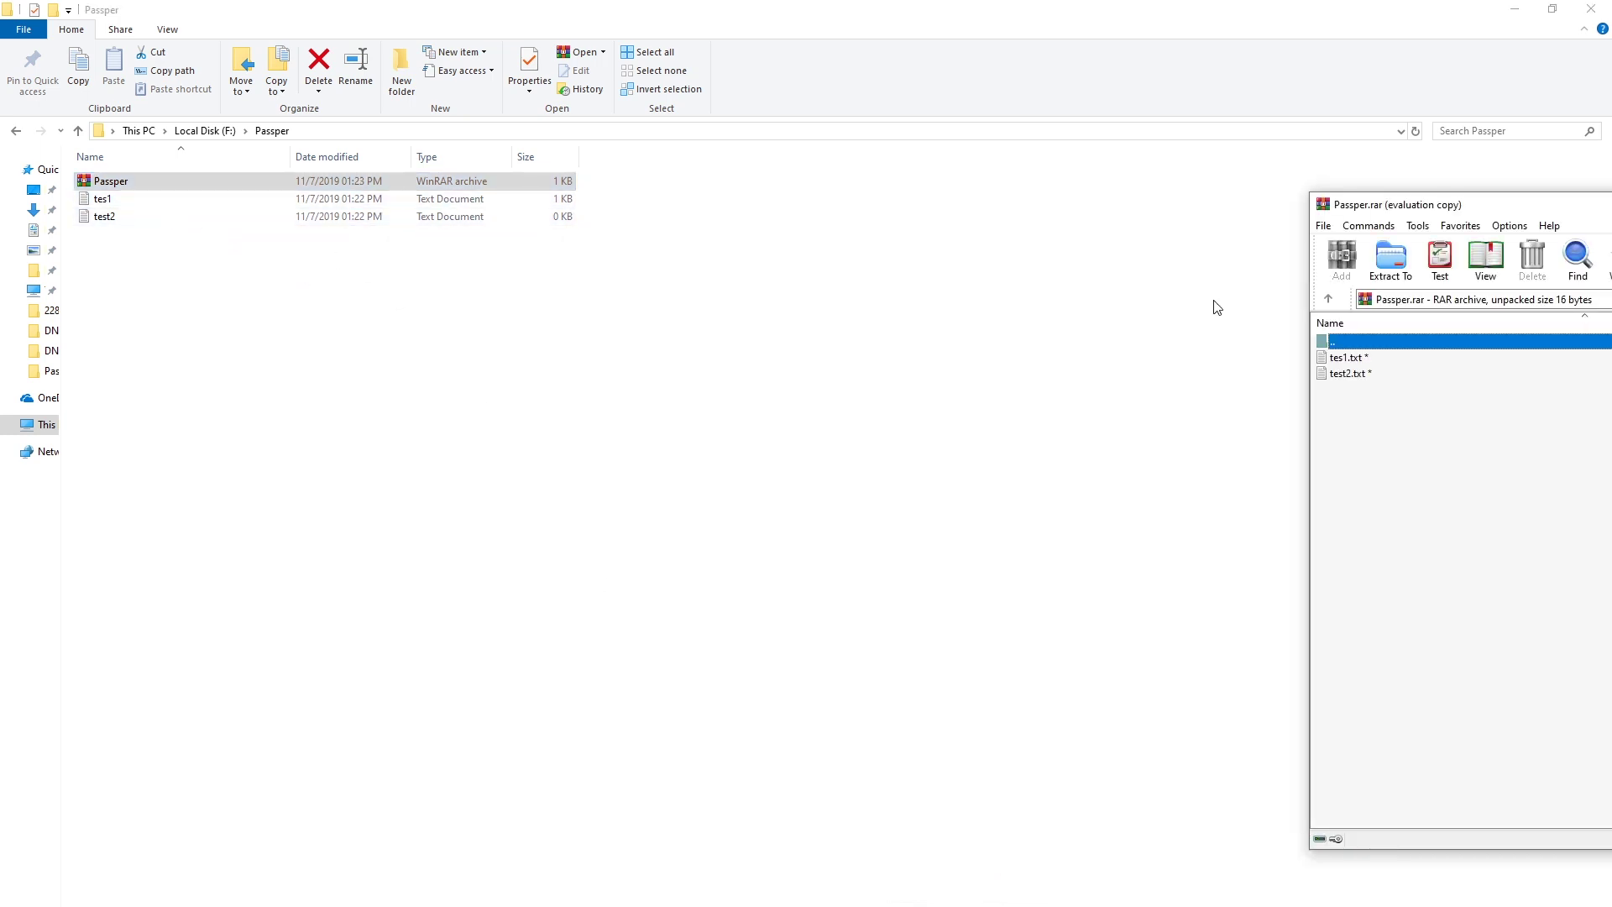
pyautogui.click(578, 207)
pyautogui.hotkey('alt', 'Tab')
pyautogui.moveTo(1449, 204); pyautogui.dragTo(684, 258)
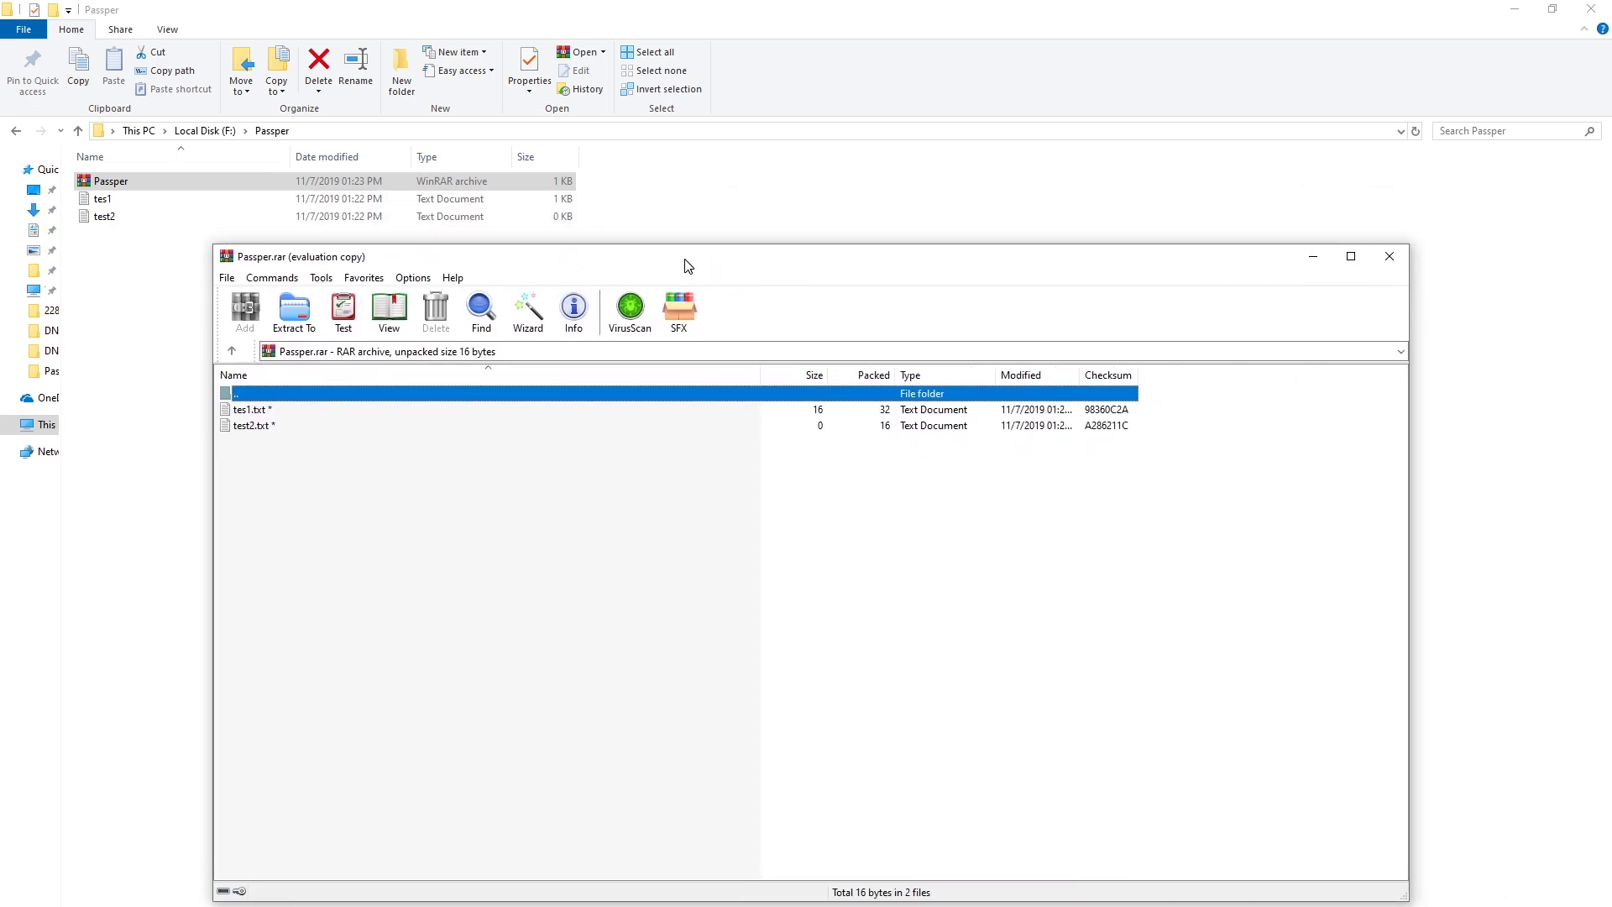
pyautogui.doubleClick(265, 412)
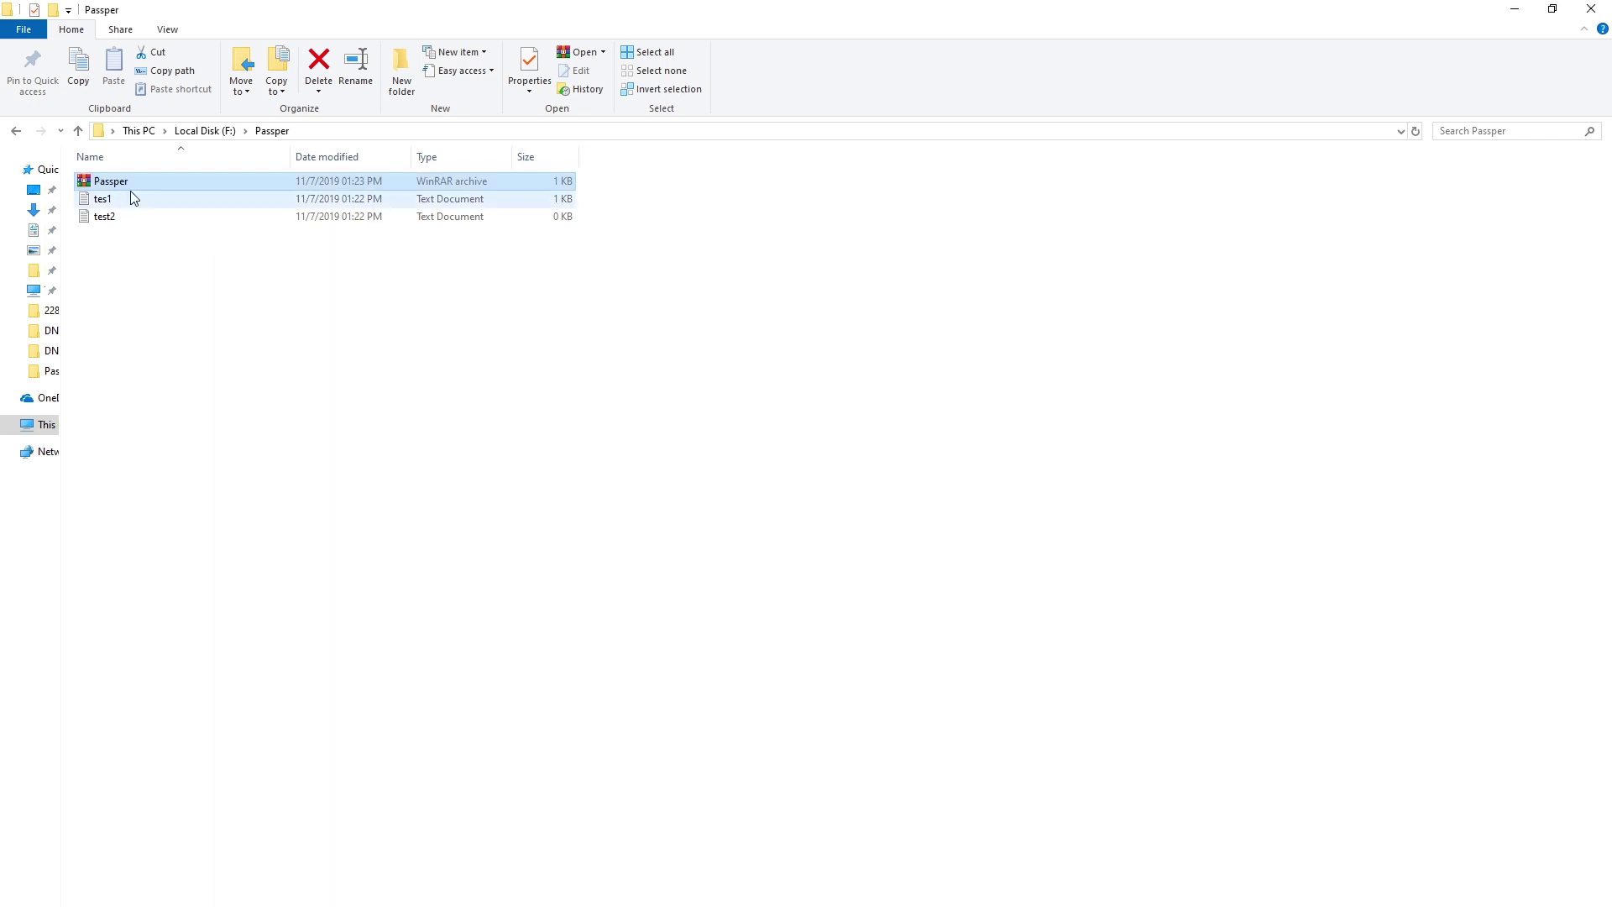
# Reopen Passper.rar and request tes1.txt again to show the encryption prompt
pyautogui.click(127, 183)
pyautogui.doubleClick(111, 181)
pyautogui.moveTo(1449, 215)
pyautogui.mouseDown()
pyautogui.moveTo(781, 224)
pyautogui.moveTo(691, 266)
pyautogui.mouseUp()
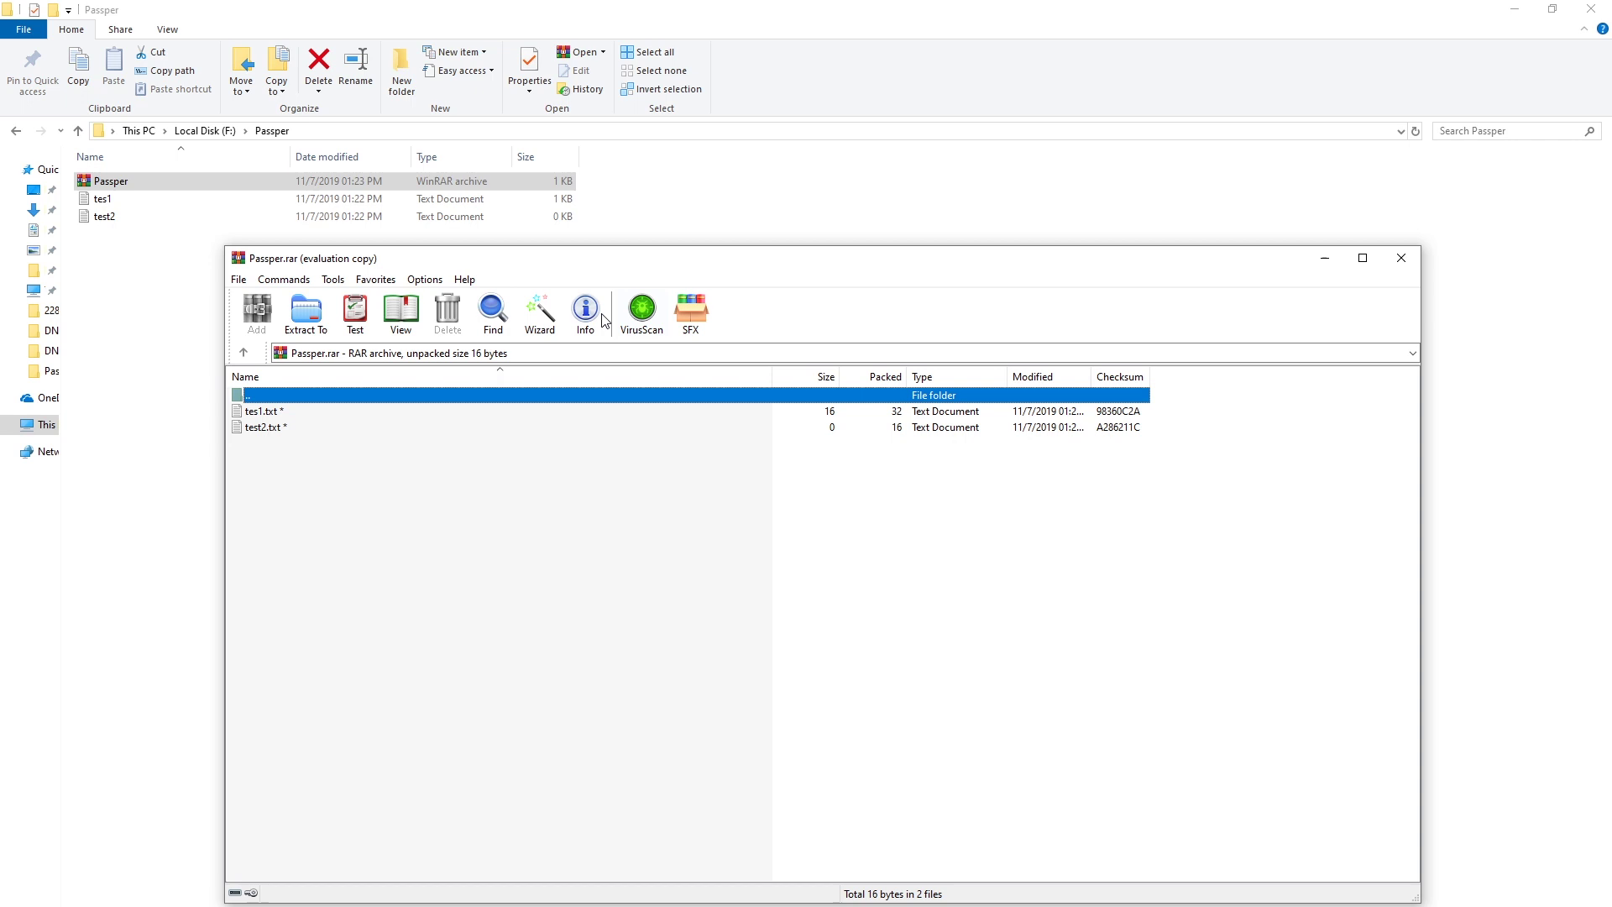
pyautogui.doubleClick(267, 412)
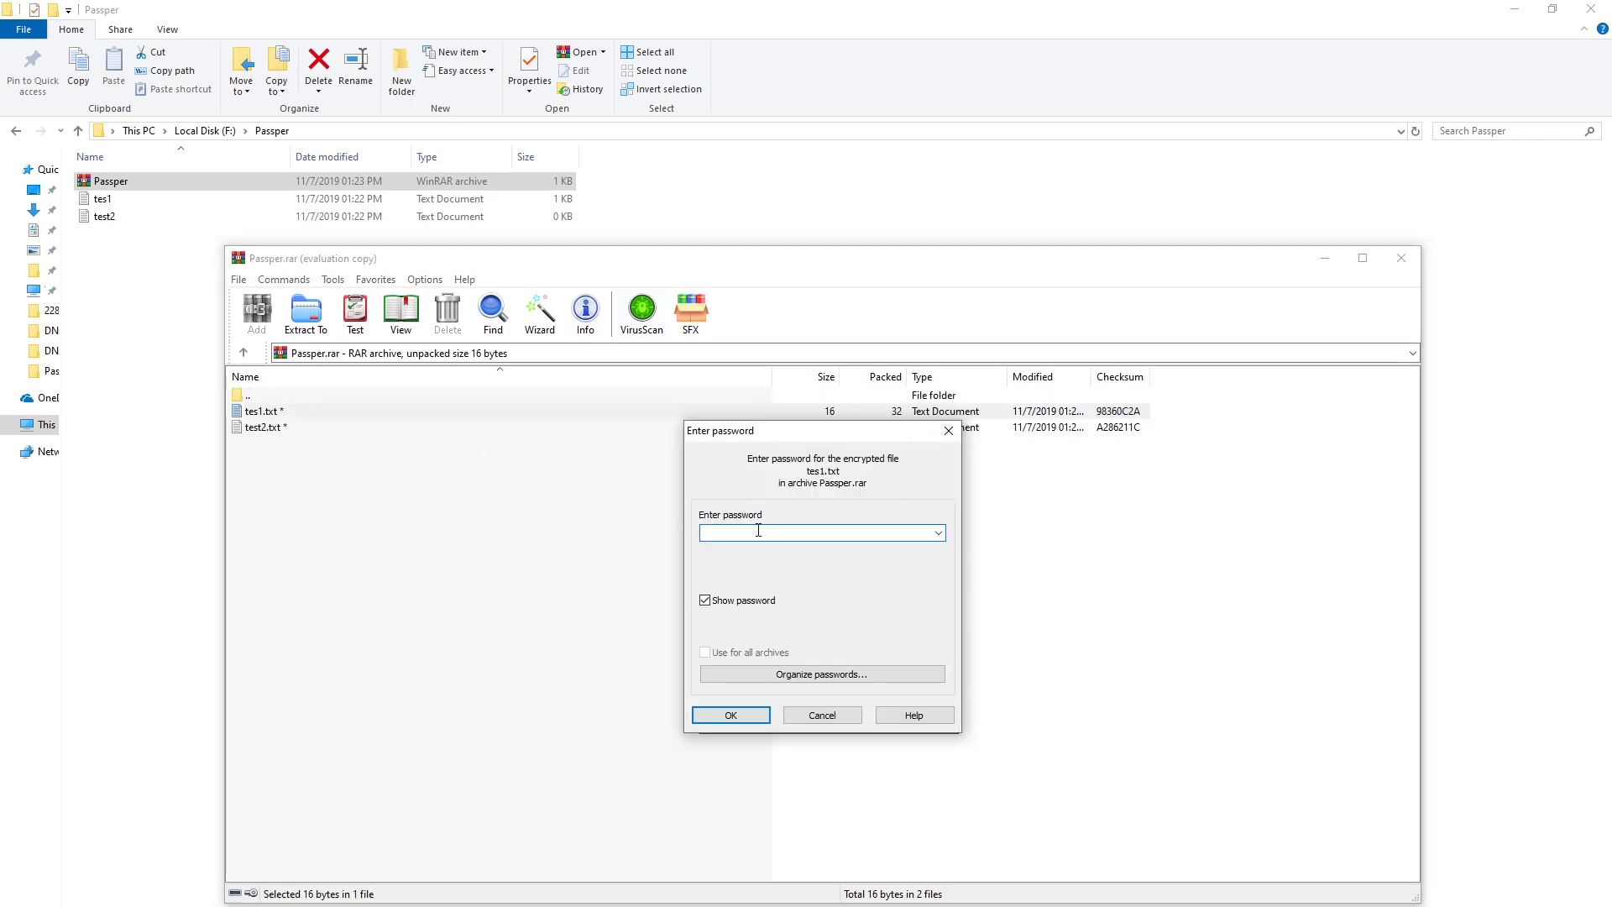
# Cancel the password prompt, close WinRAR and bring up Passper for RAR's recovery window
pyautogui.click(822, 716)
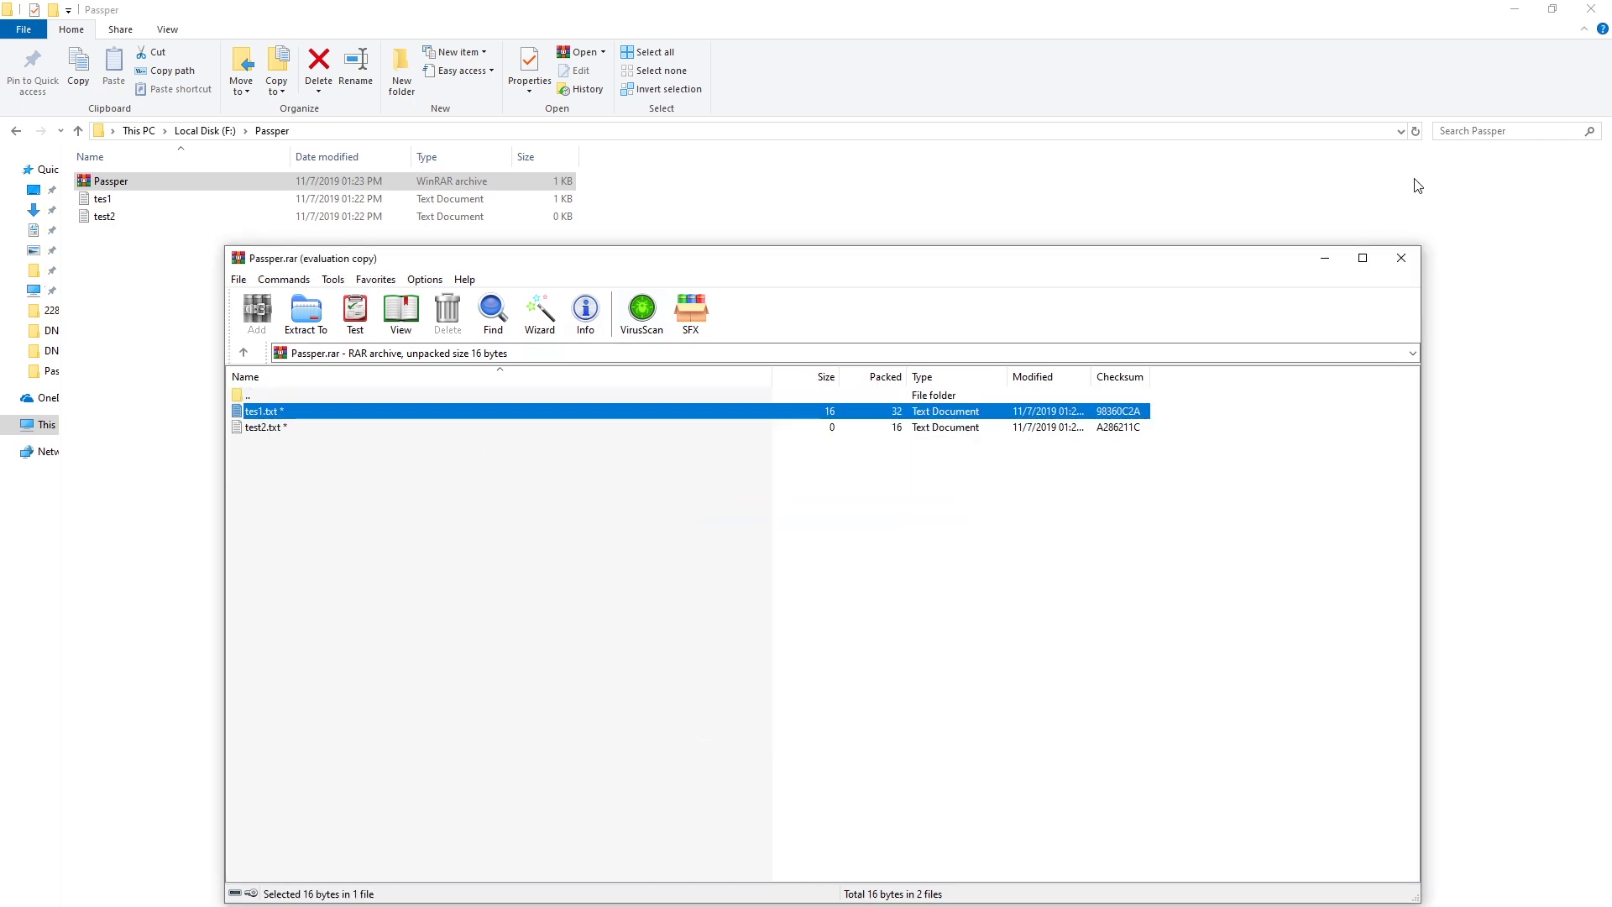
pyautogui.click(1401, 259)
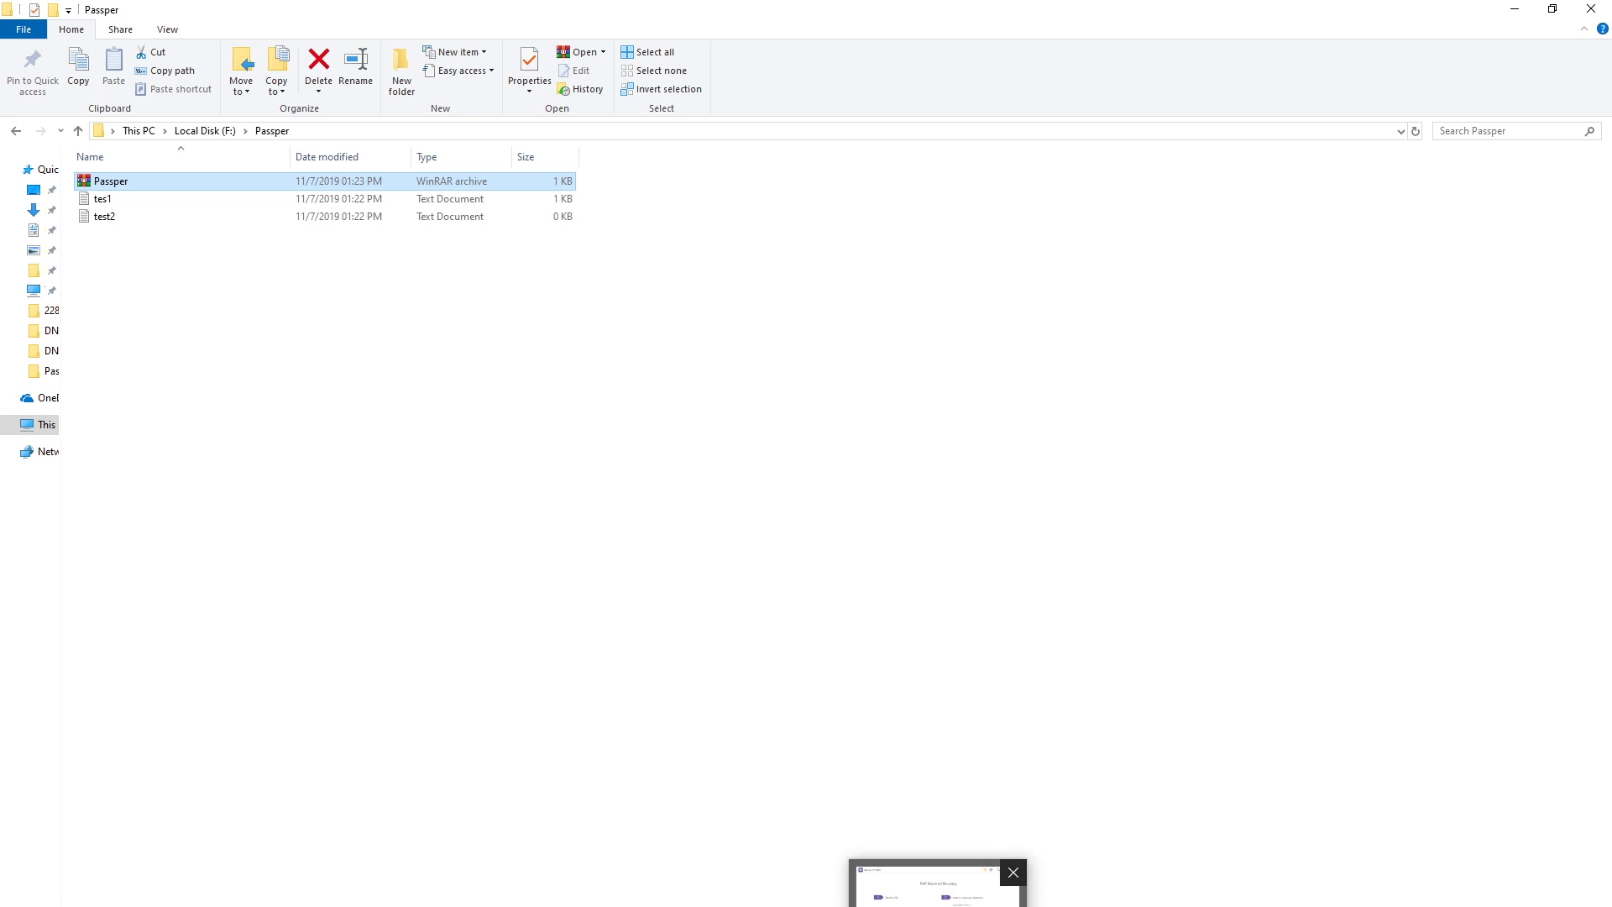
pyautogui.click(933, 888)
pyautogui.moveTo(702, 225); pyautogui.dragTo(615, 266)
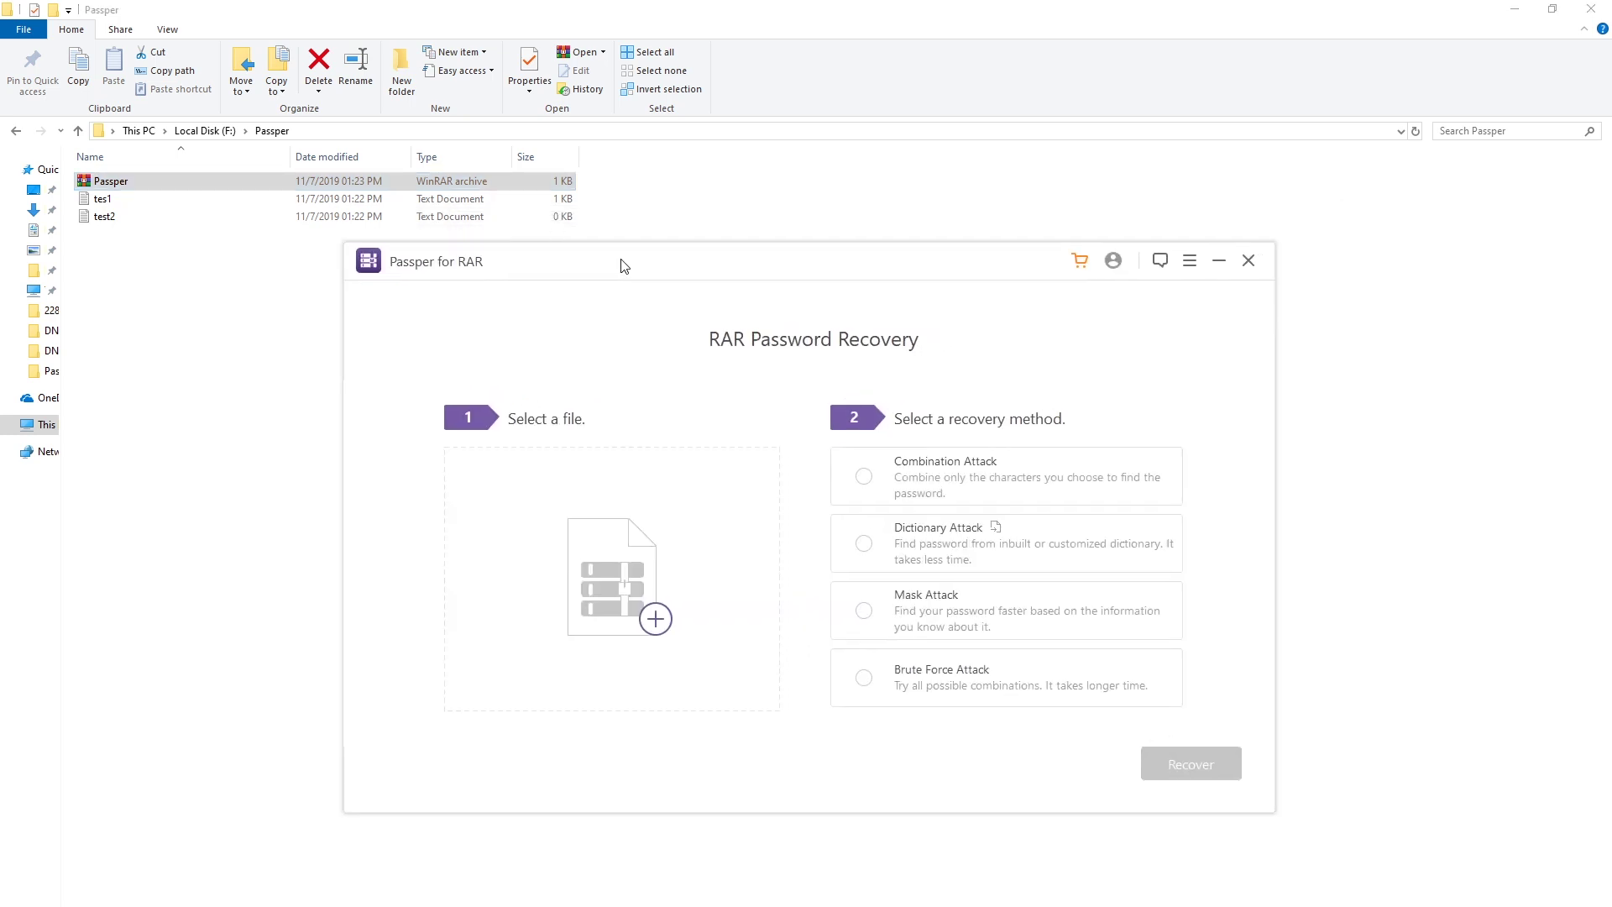
# Load Passper.rar from the F: Passper folder into Passper for RAR via the pasted folder path
pyautogui.click(325, 131)
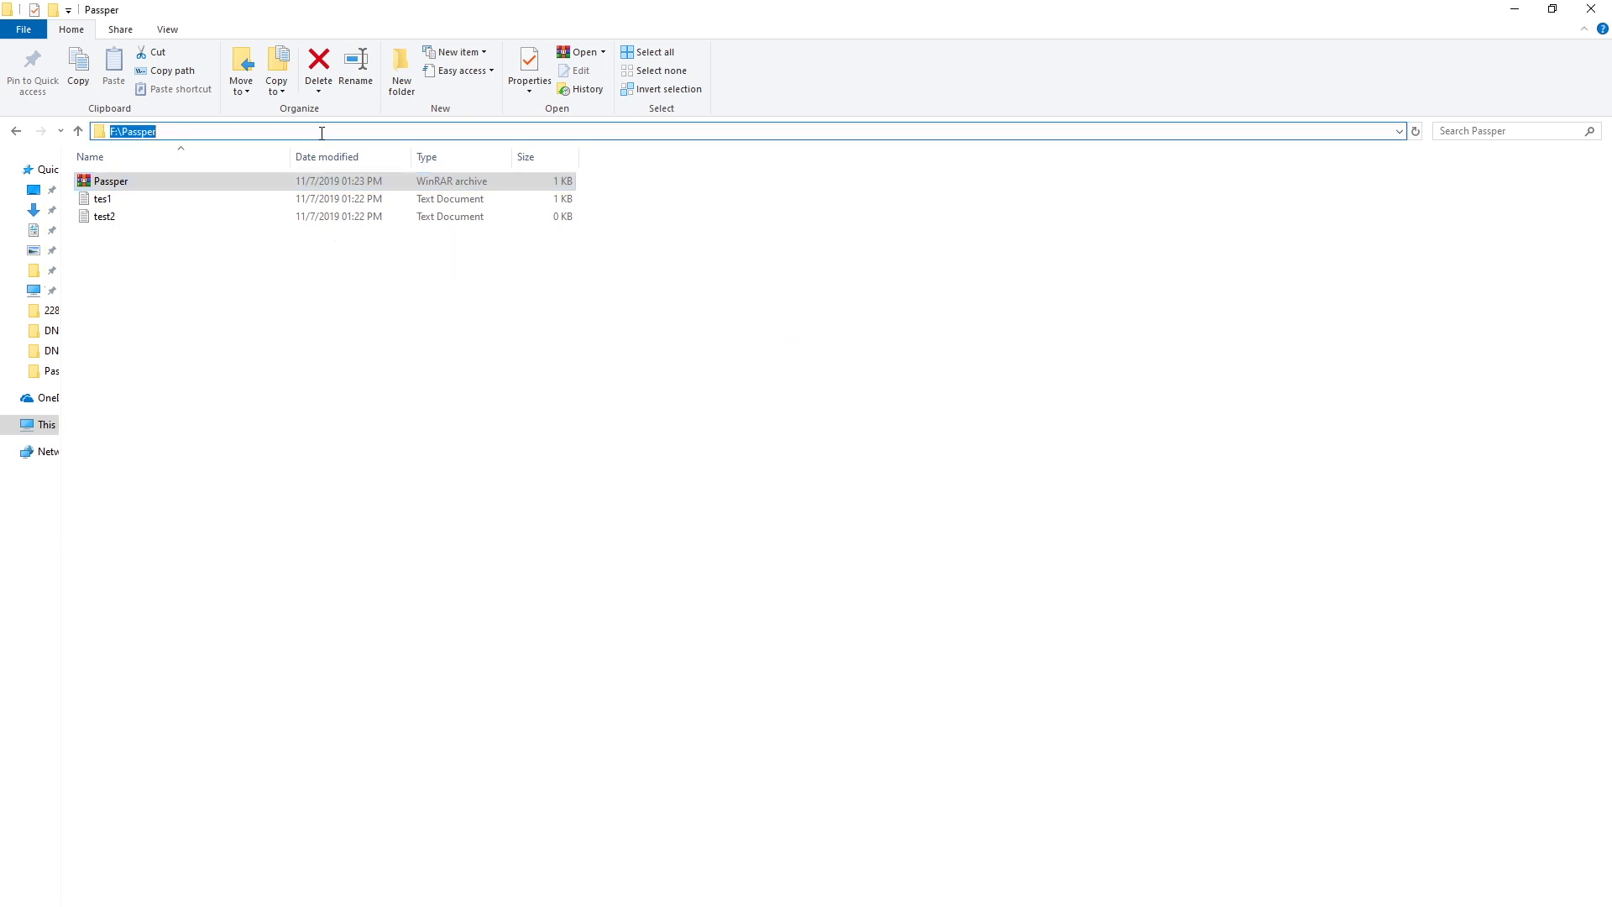
pyautogui.hotkey('alt', 'Tab')
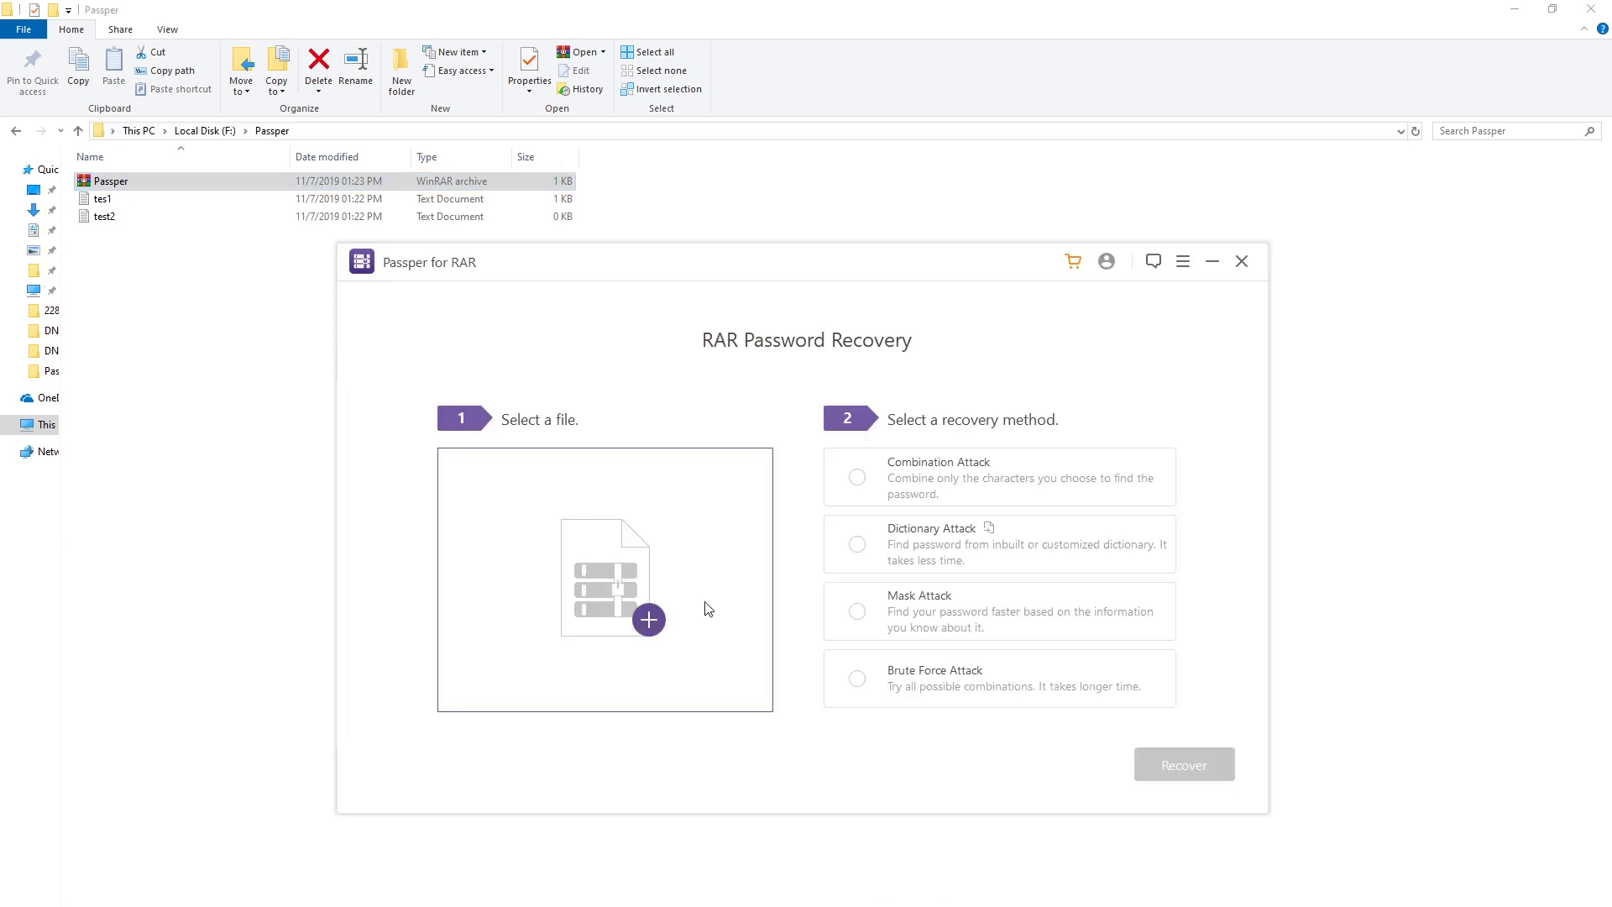
pyautogui.click(653, 618)
pyautogui.rightClick(574, 693)
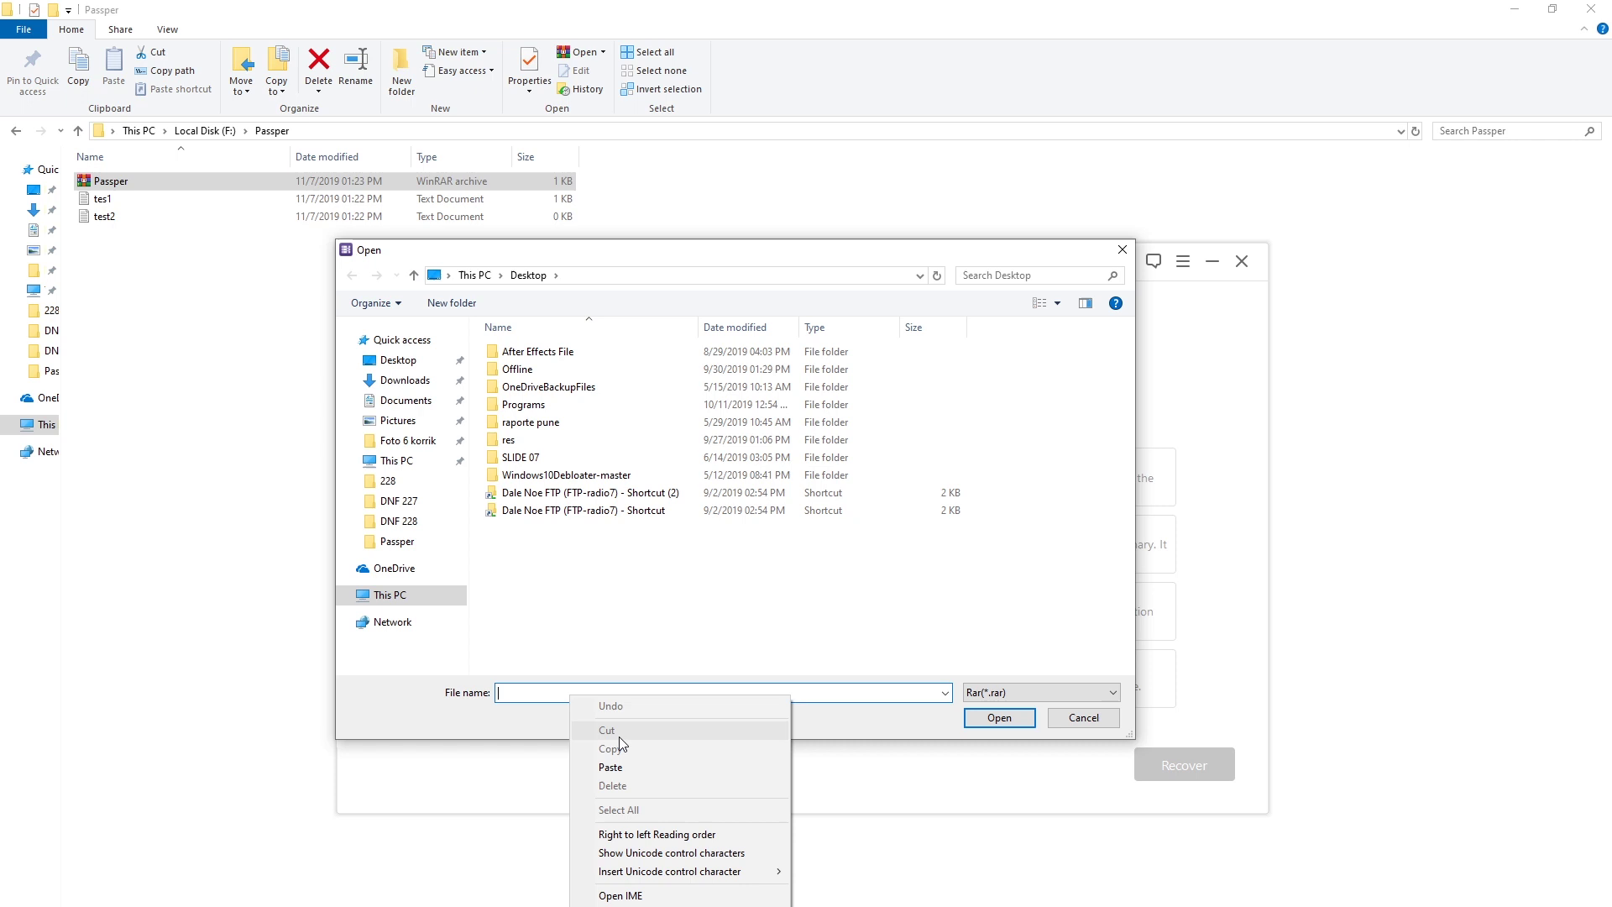
pyautogui.click(647, 768)
pyautogui.click(998, 719)
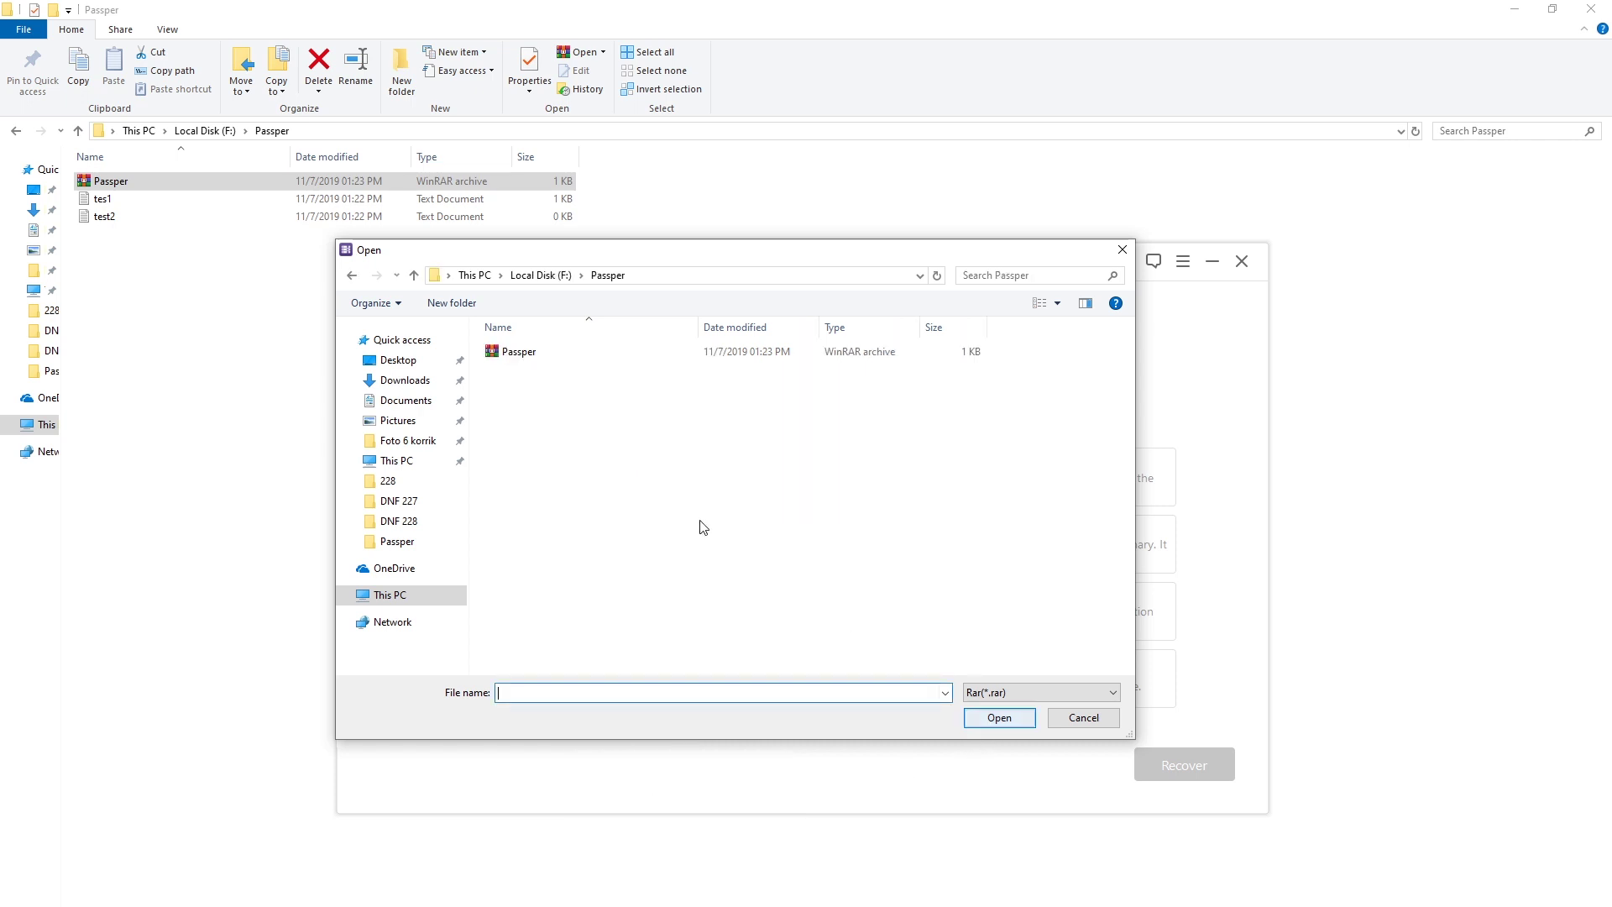
pyautogui.click(518, 351)
pyautogui.click(999, 719)
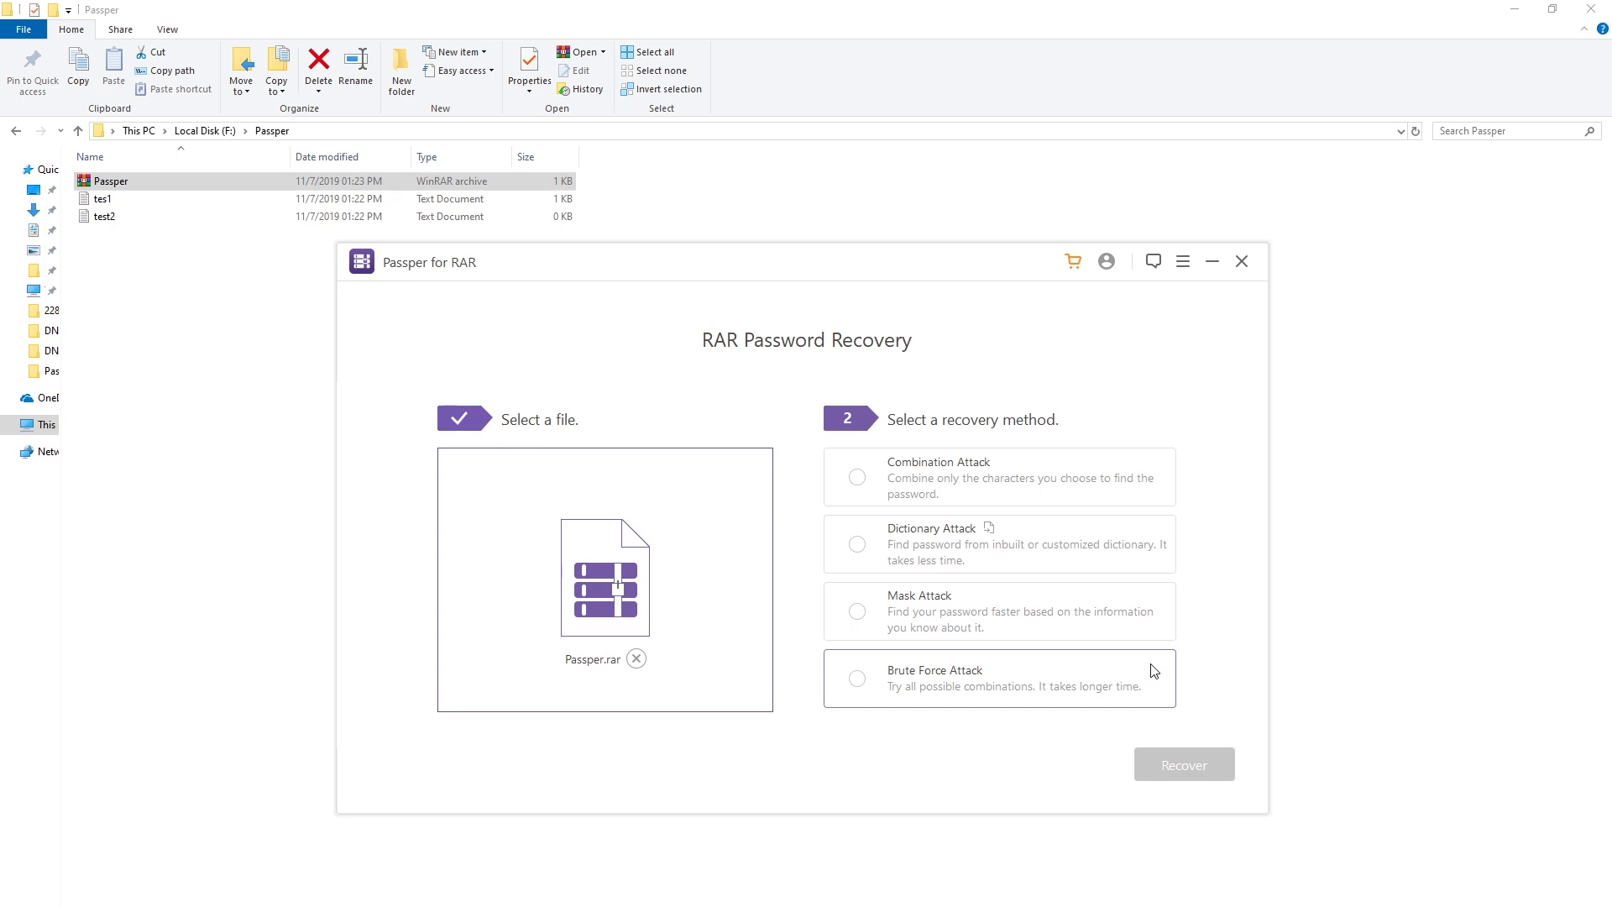
# Choose Combination Attack with a password length range of 1 to 6 characters
pyautogui.click(1097, 479)
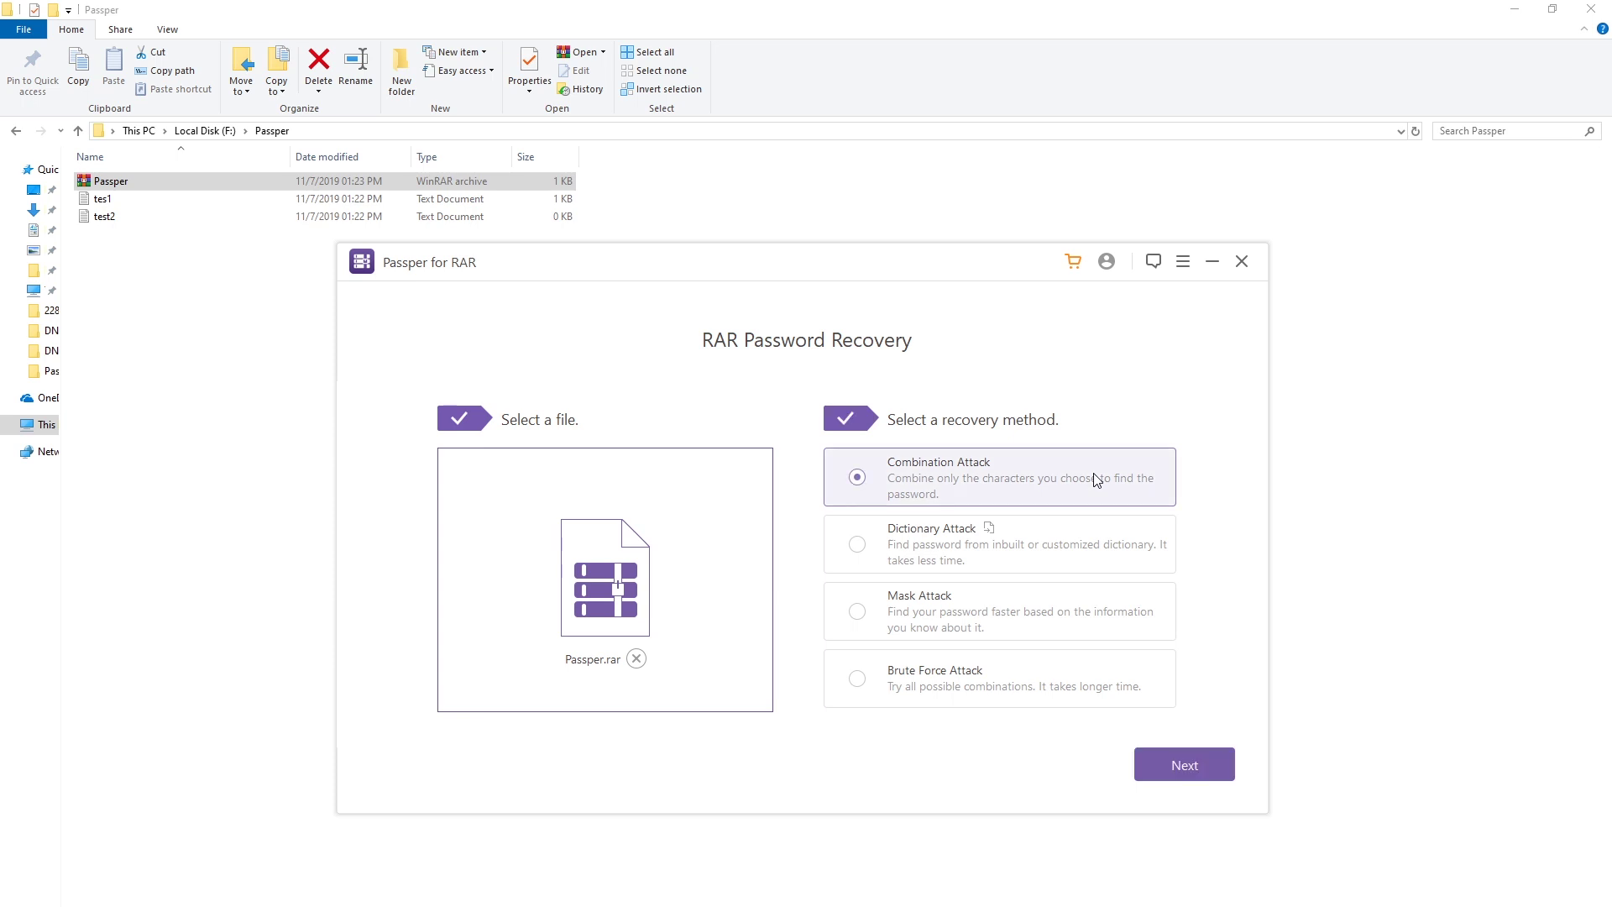
pyautogui.click(1194, 765)
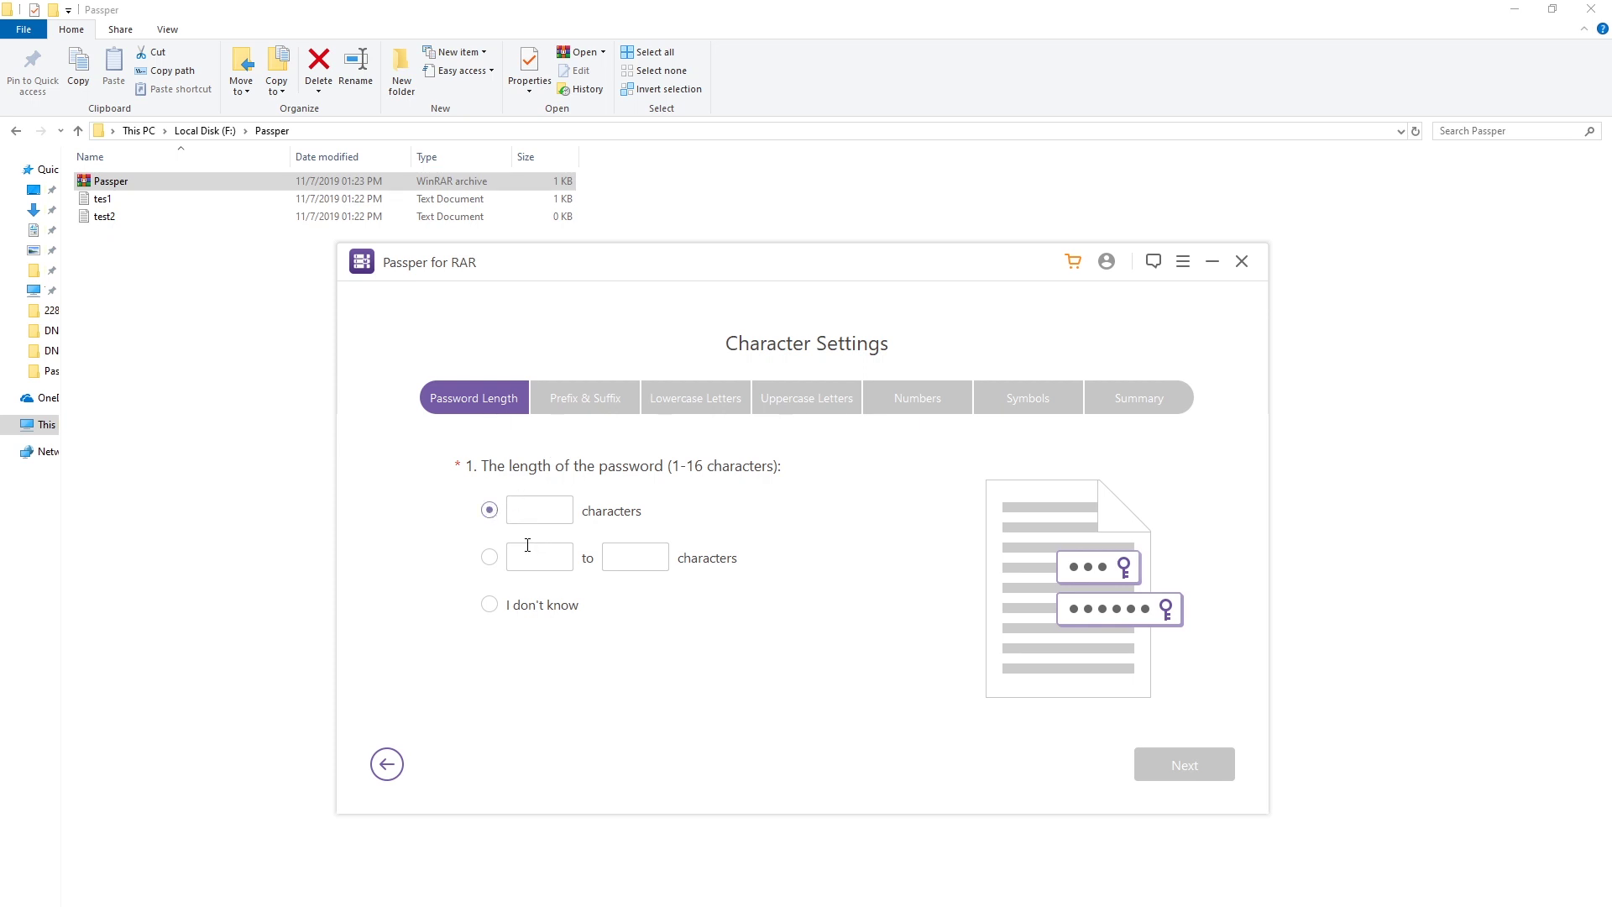
pyautogui.click(489, 559)
pyautogui.write('1')
pyautogui.click(625, 560)
pyautogui.write('5')
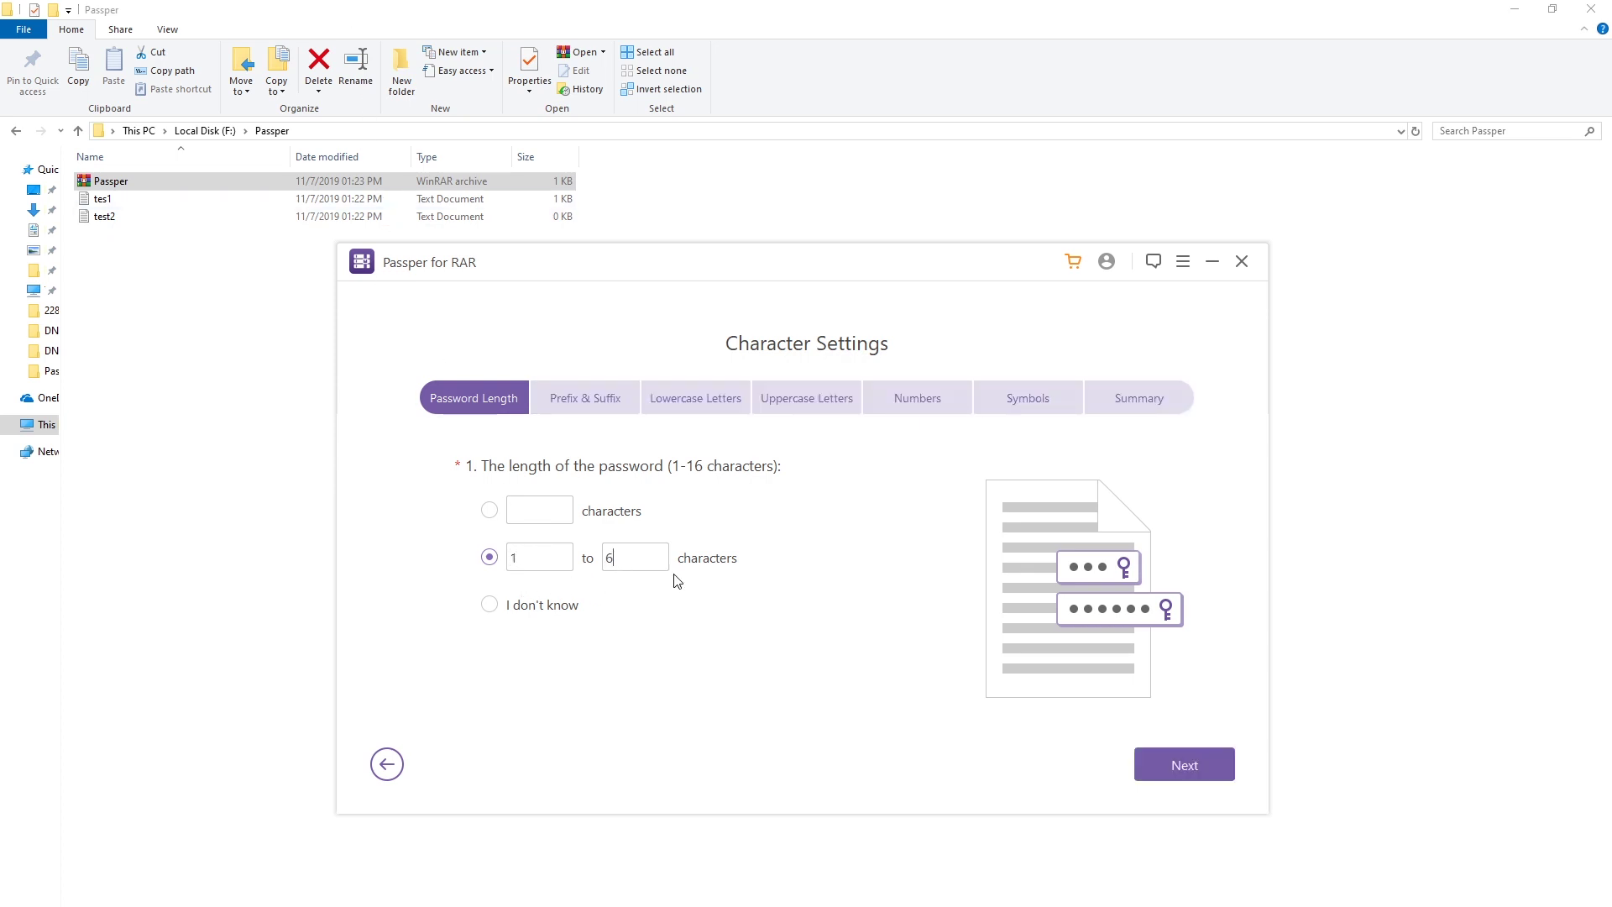
pyautogui.click(1181, 766)
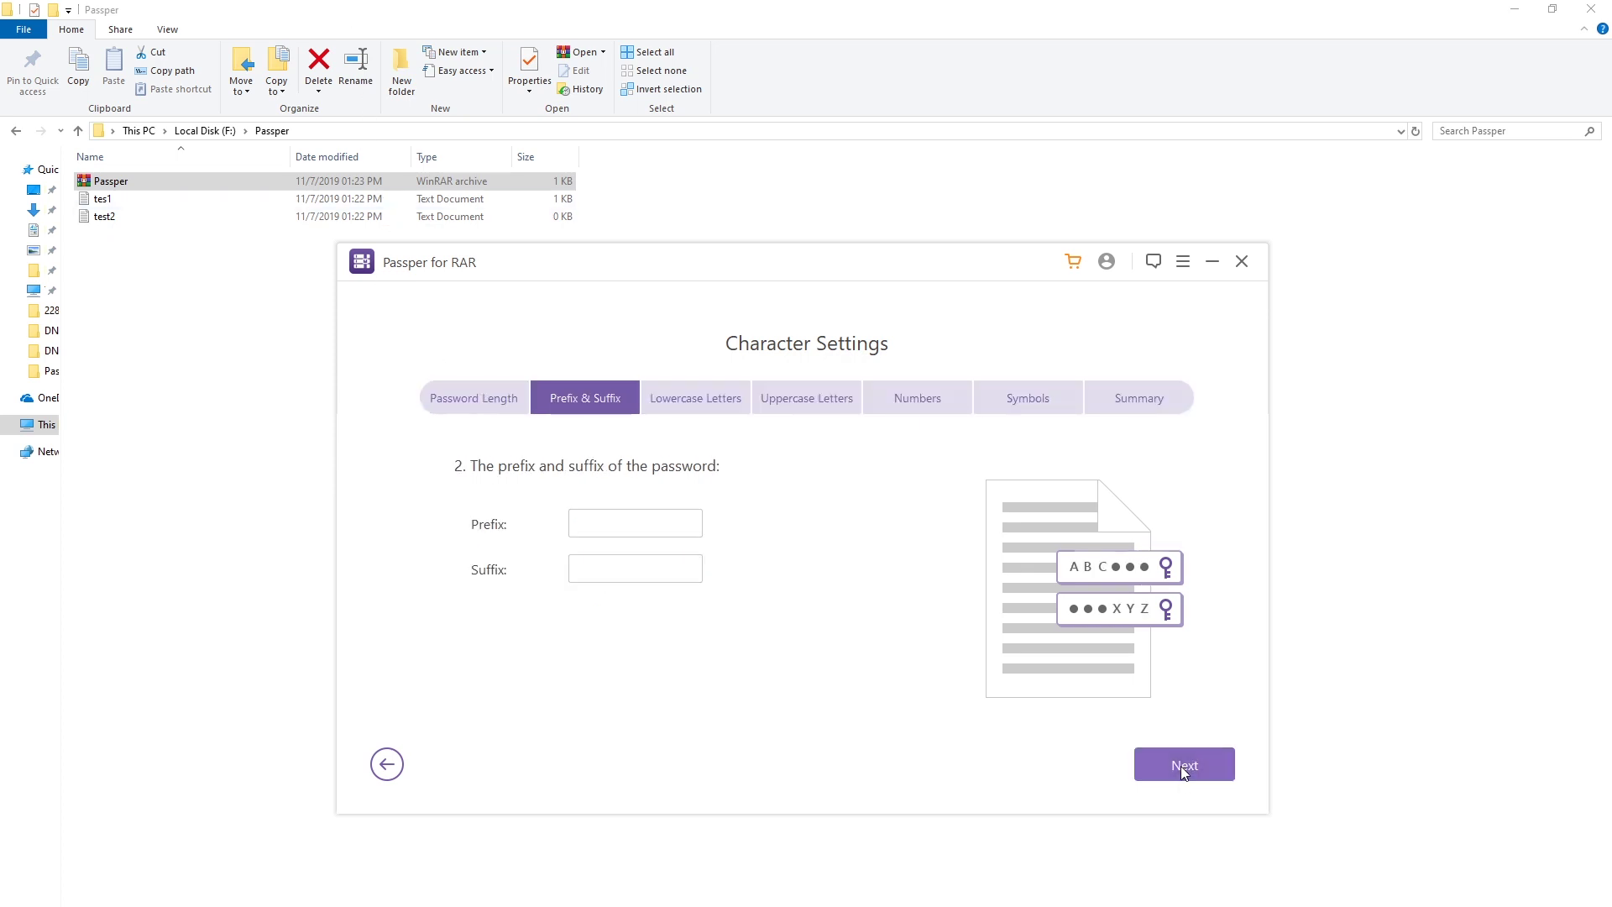
# Set prefix 1 and suffix 6, and skip lowercase and uppercase letters
pyautogui.click(613, 524)
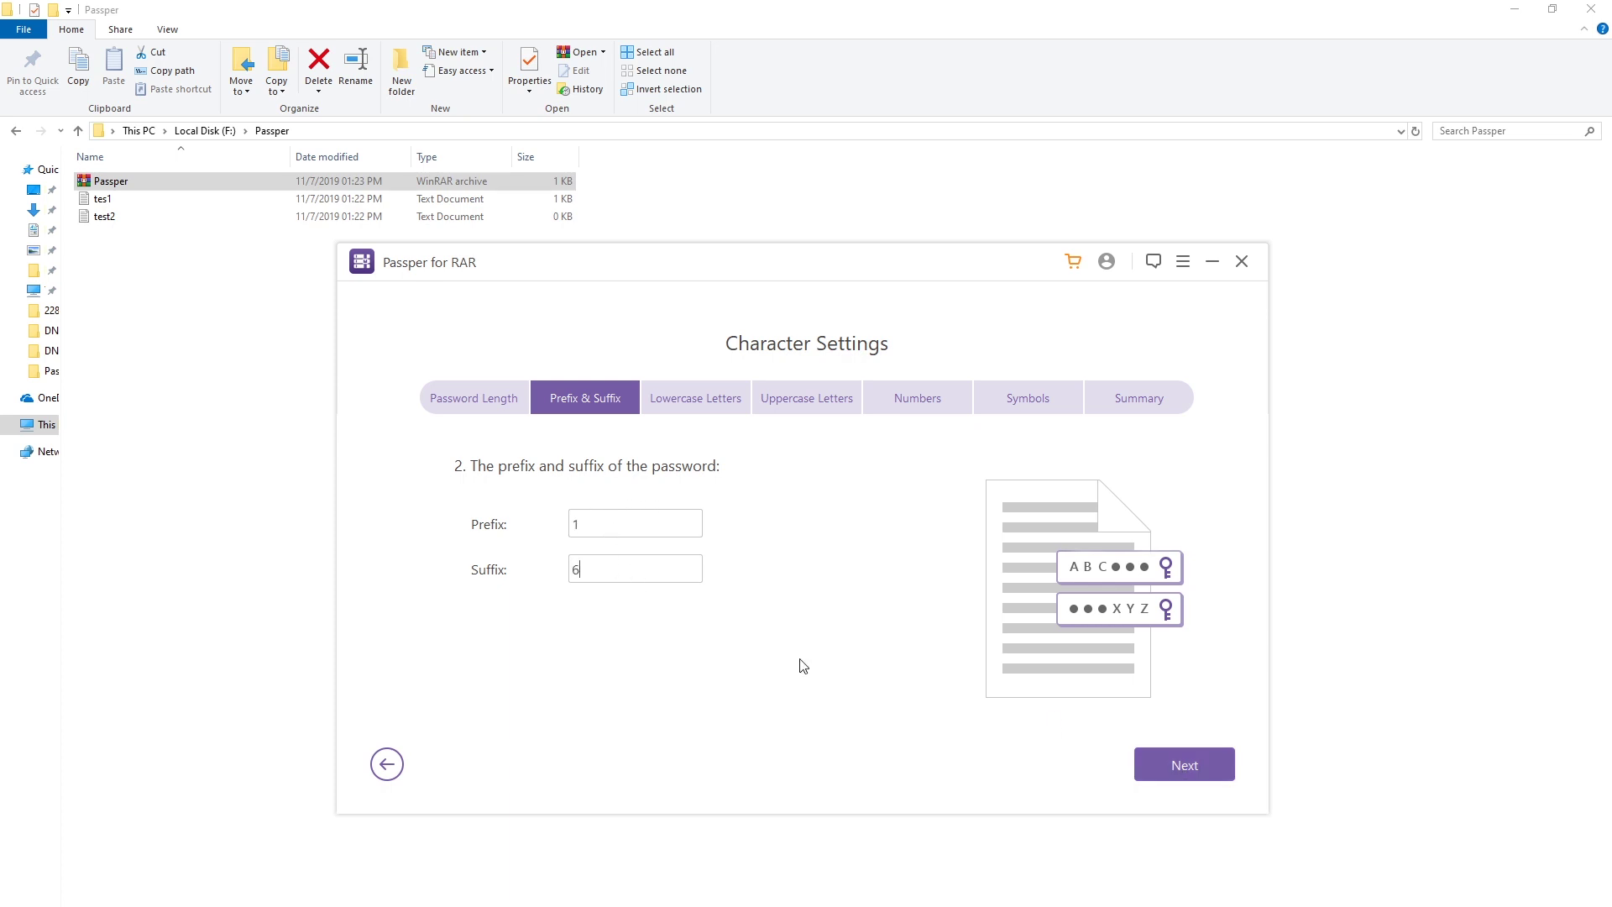
pyautogui.click(1185, 765)
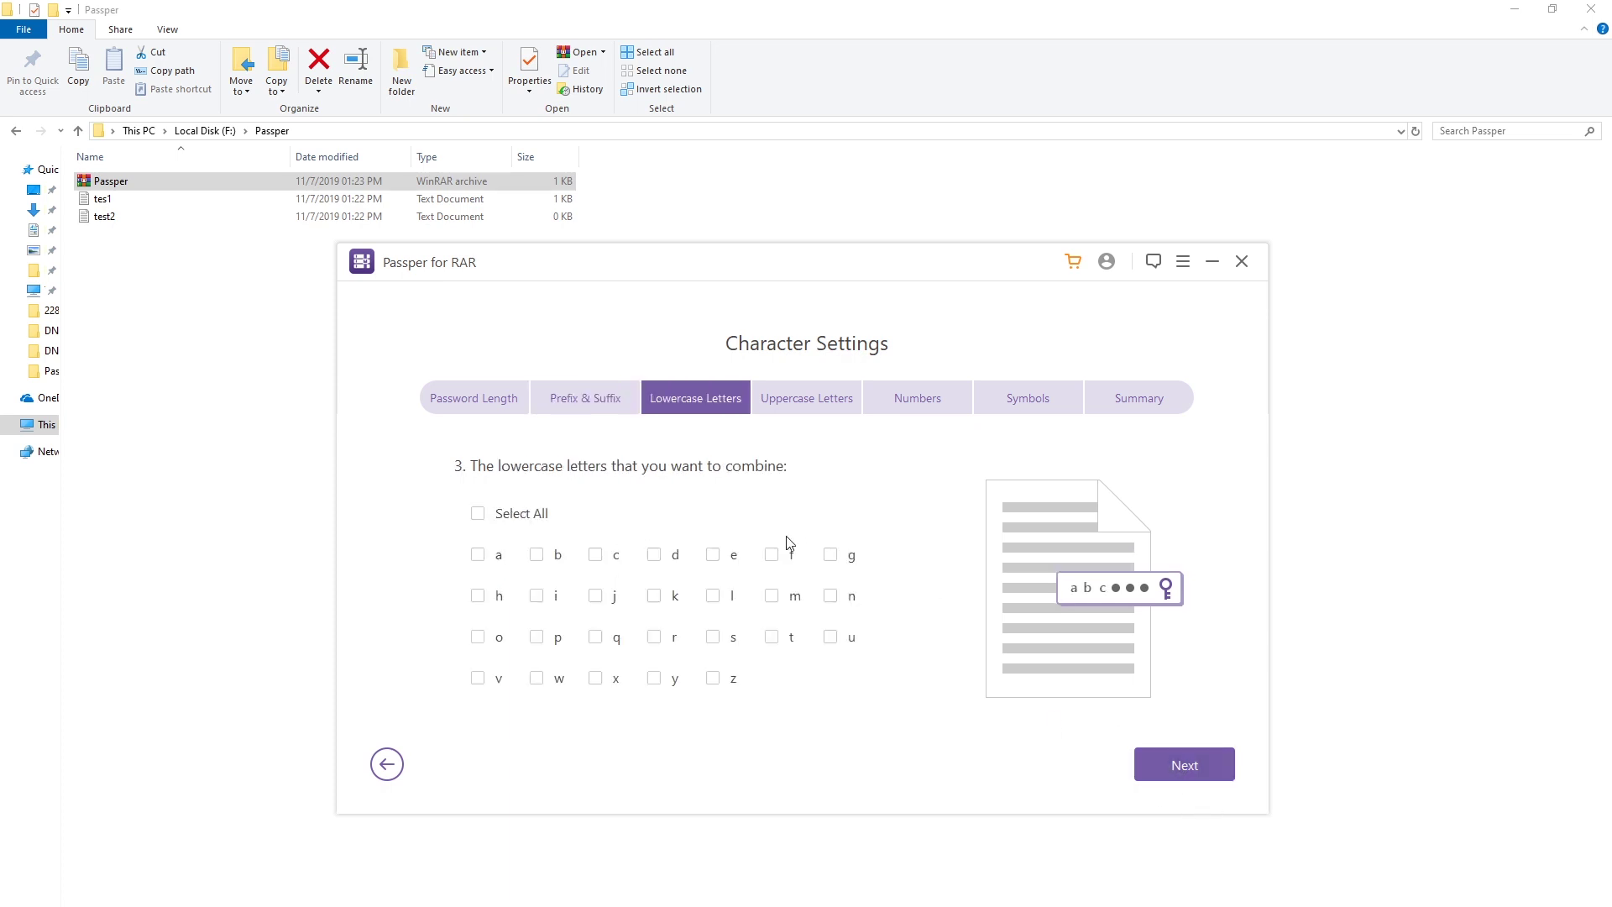
pyautogui.click(1199, 769)
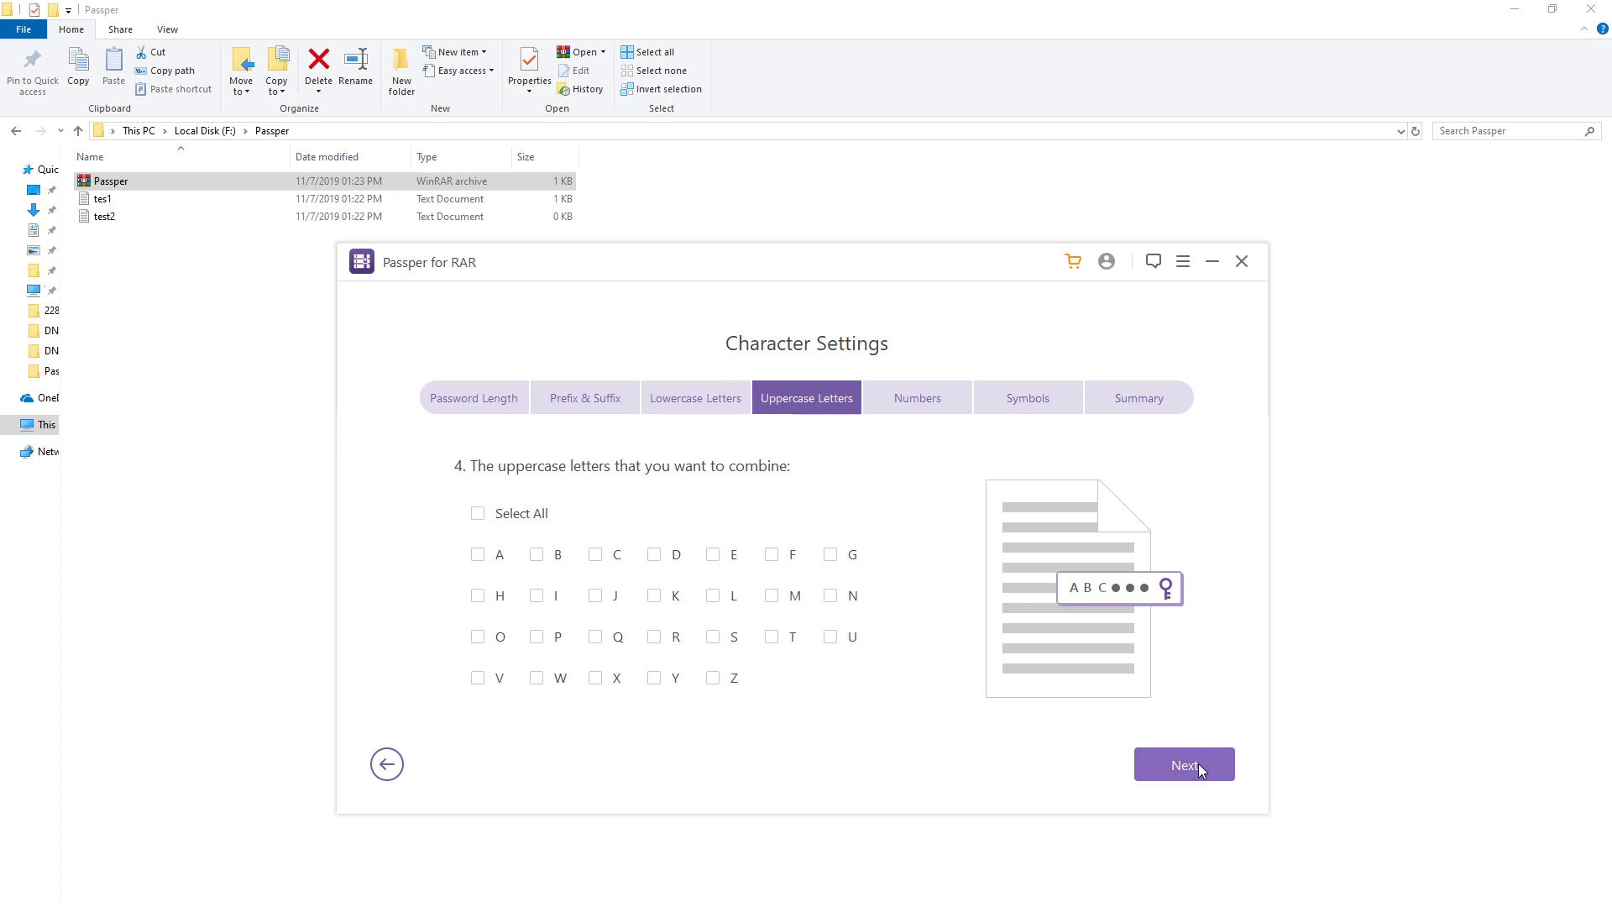
pyautogui.click(1199, 769)
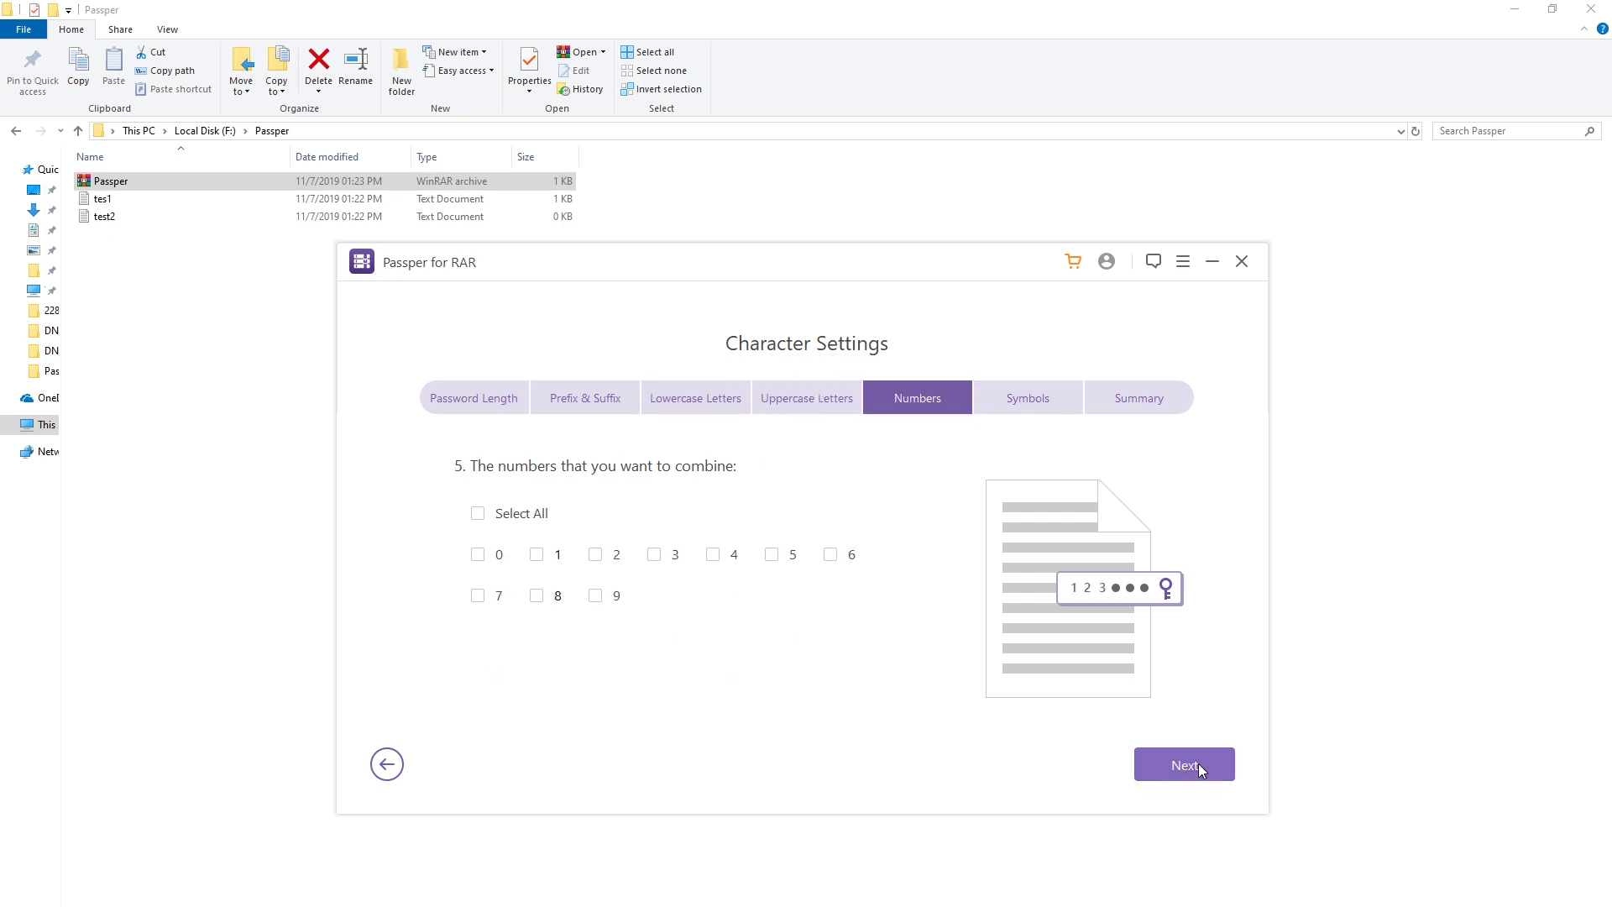
# Include all digits 0–9, skip symbols, and start the password recovery
pyautogui.click(479, 514)
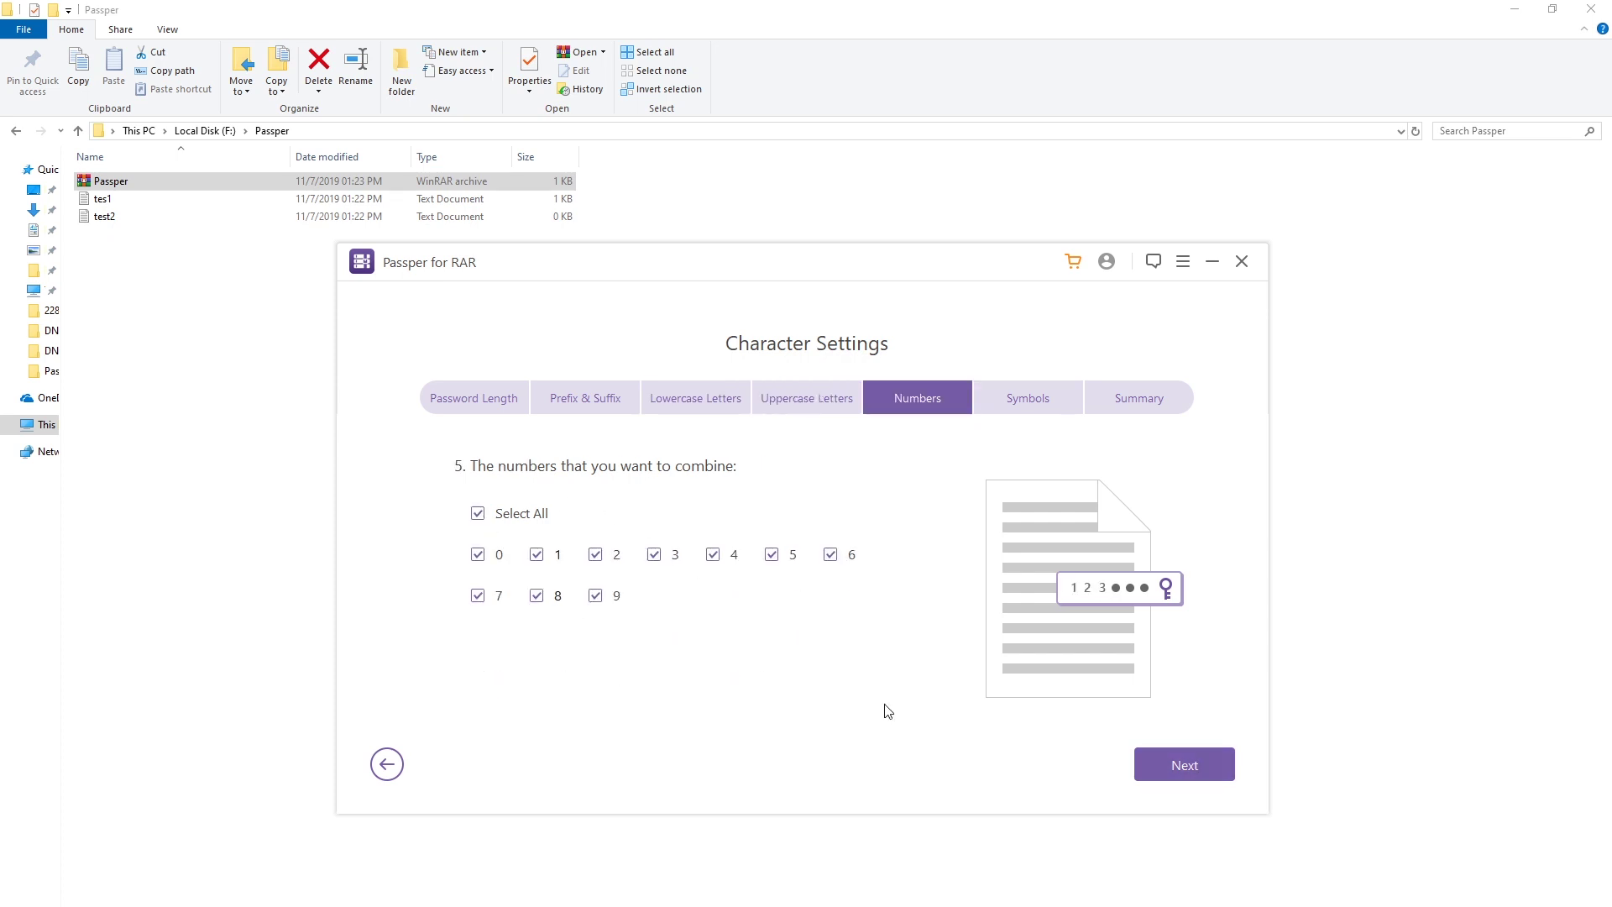
pyautogui.click(1188, 766)
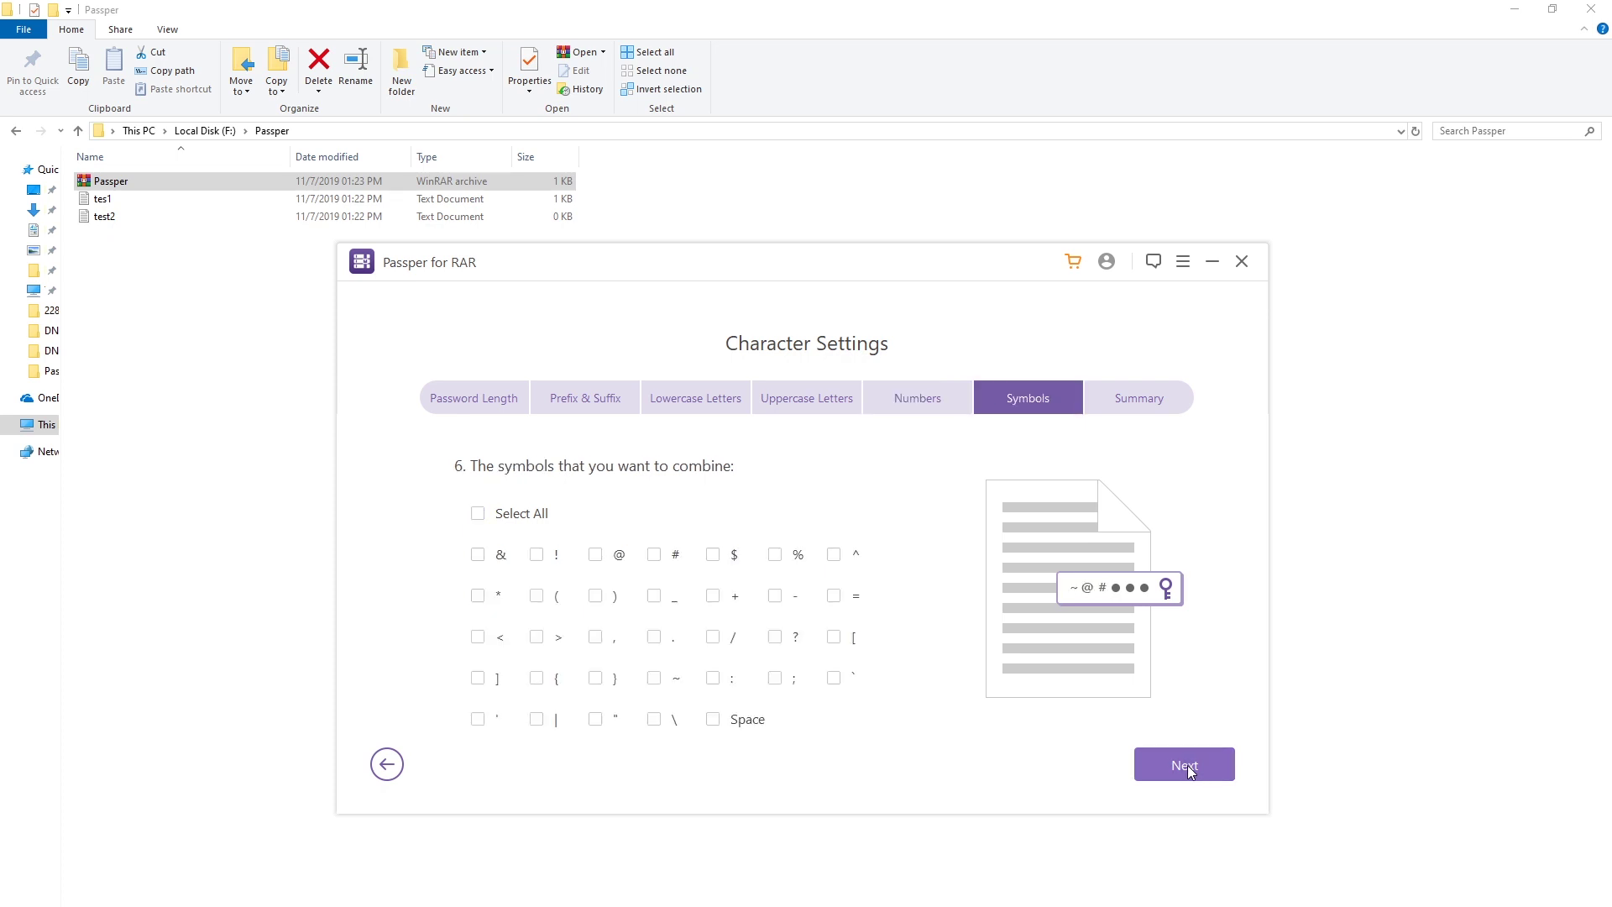
pyautogui.click(1187, 765)
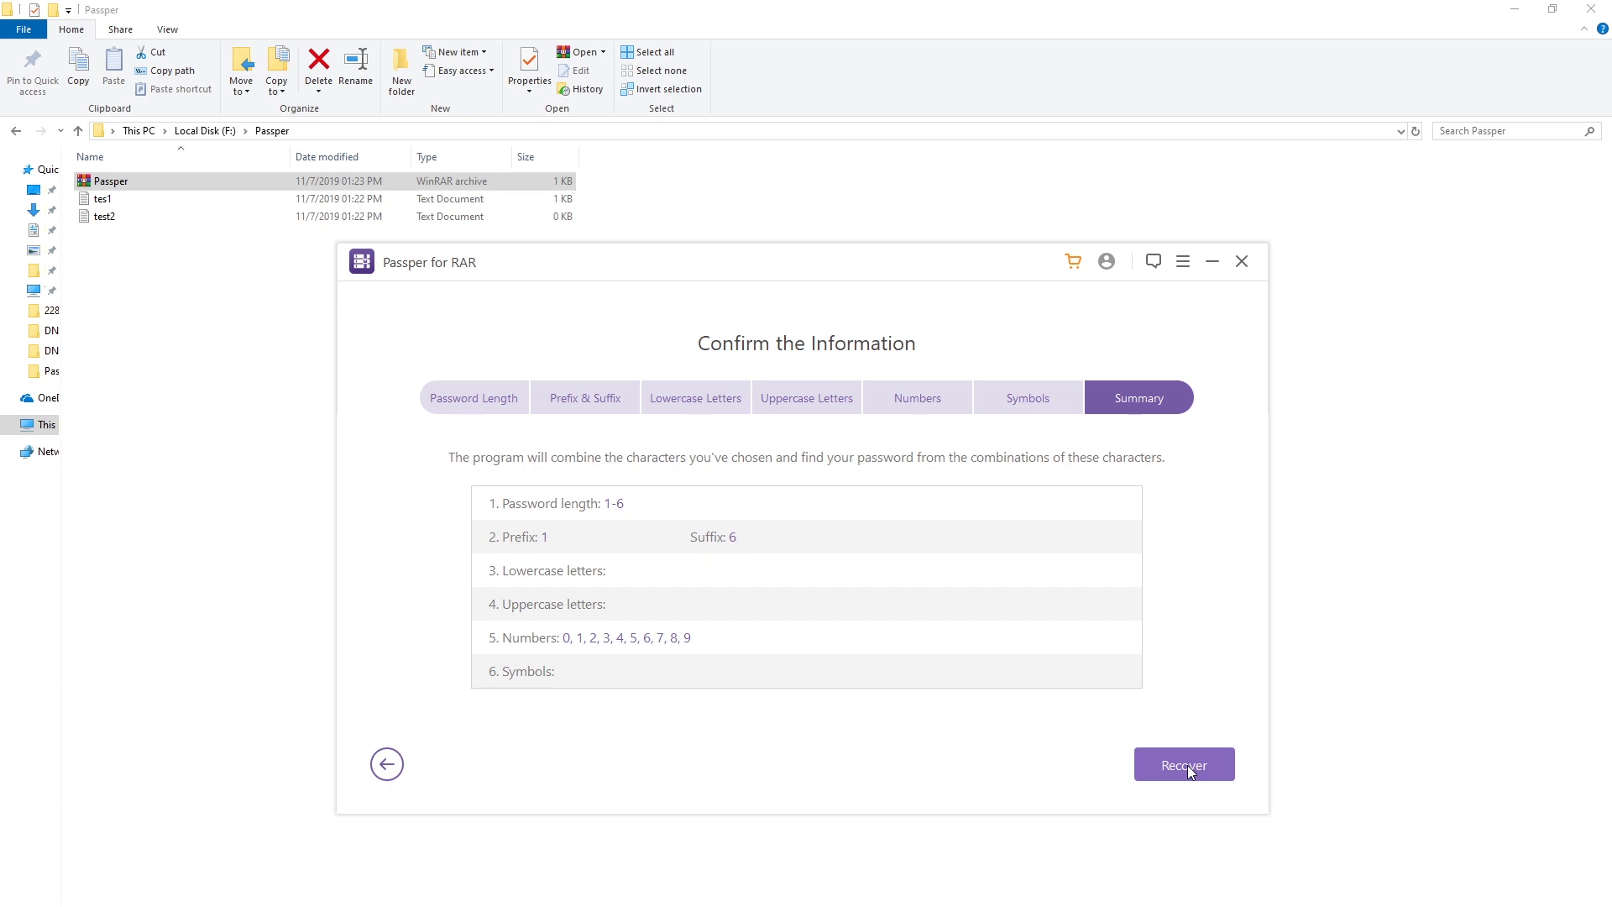
pyautogui.click(1188, 768)
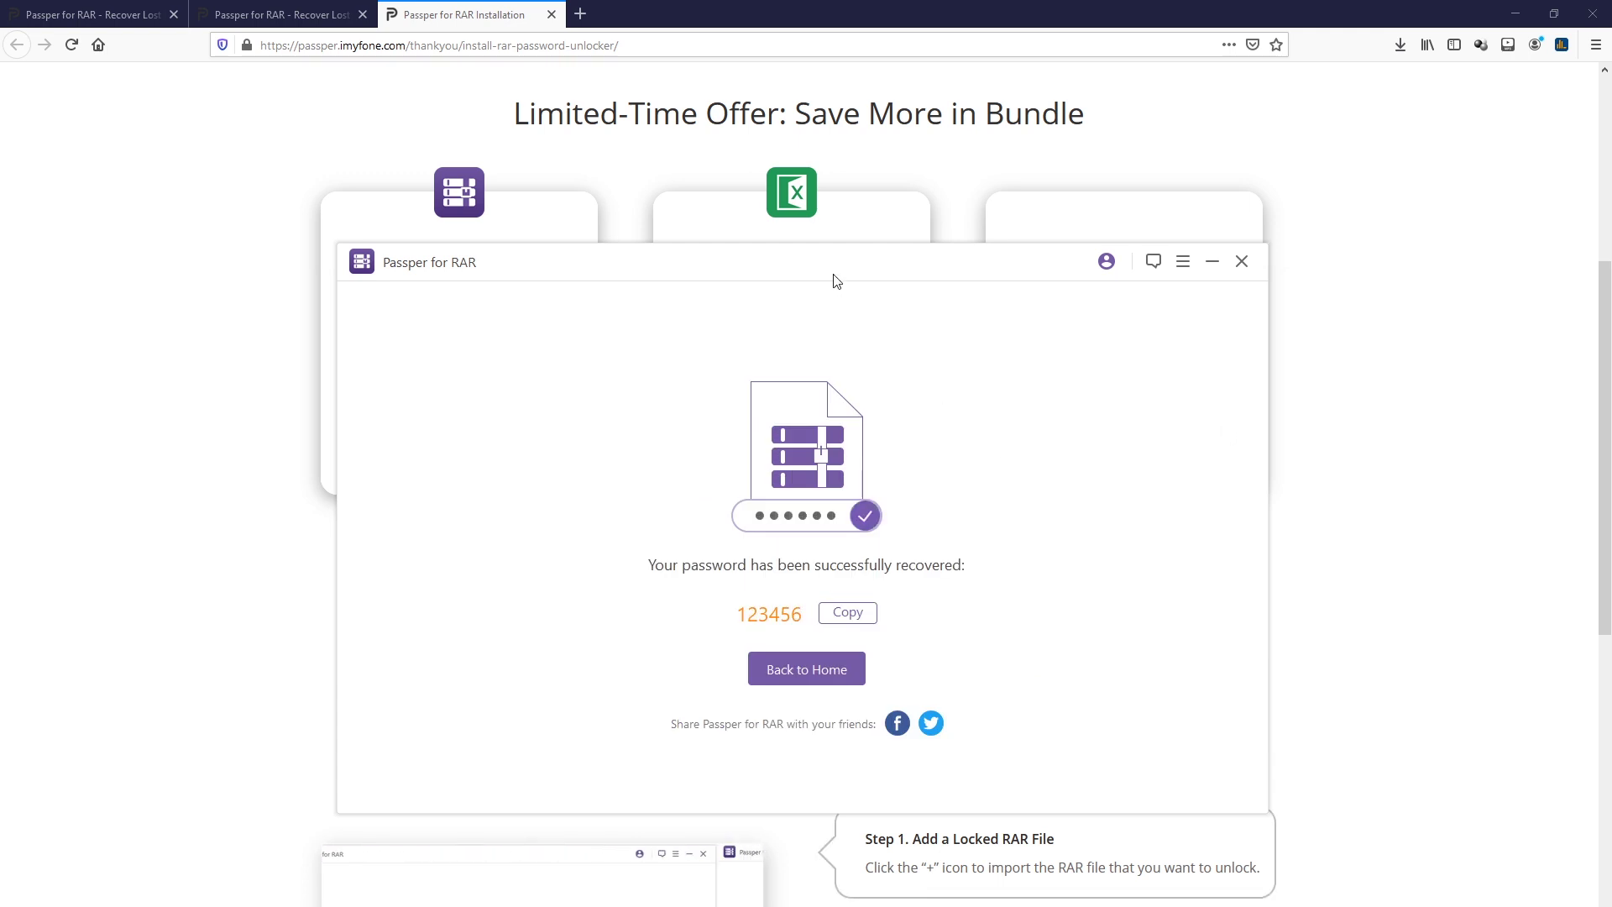
pyautogui.moveTo(834, 280); pyautogui.dragTo(865, 278)
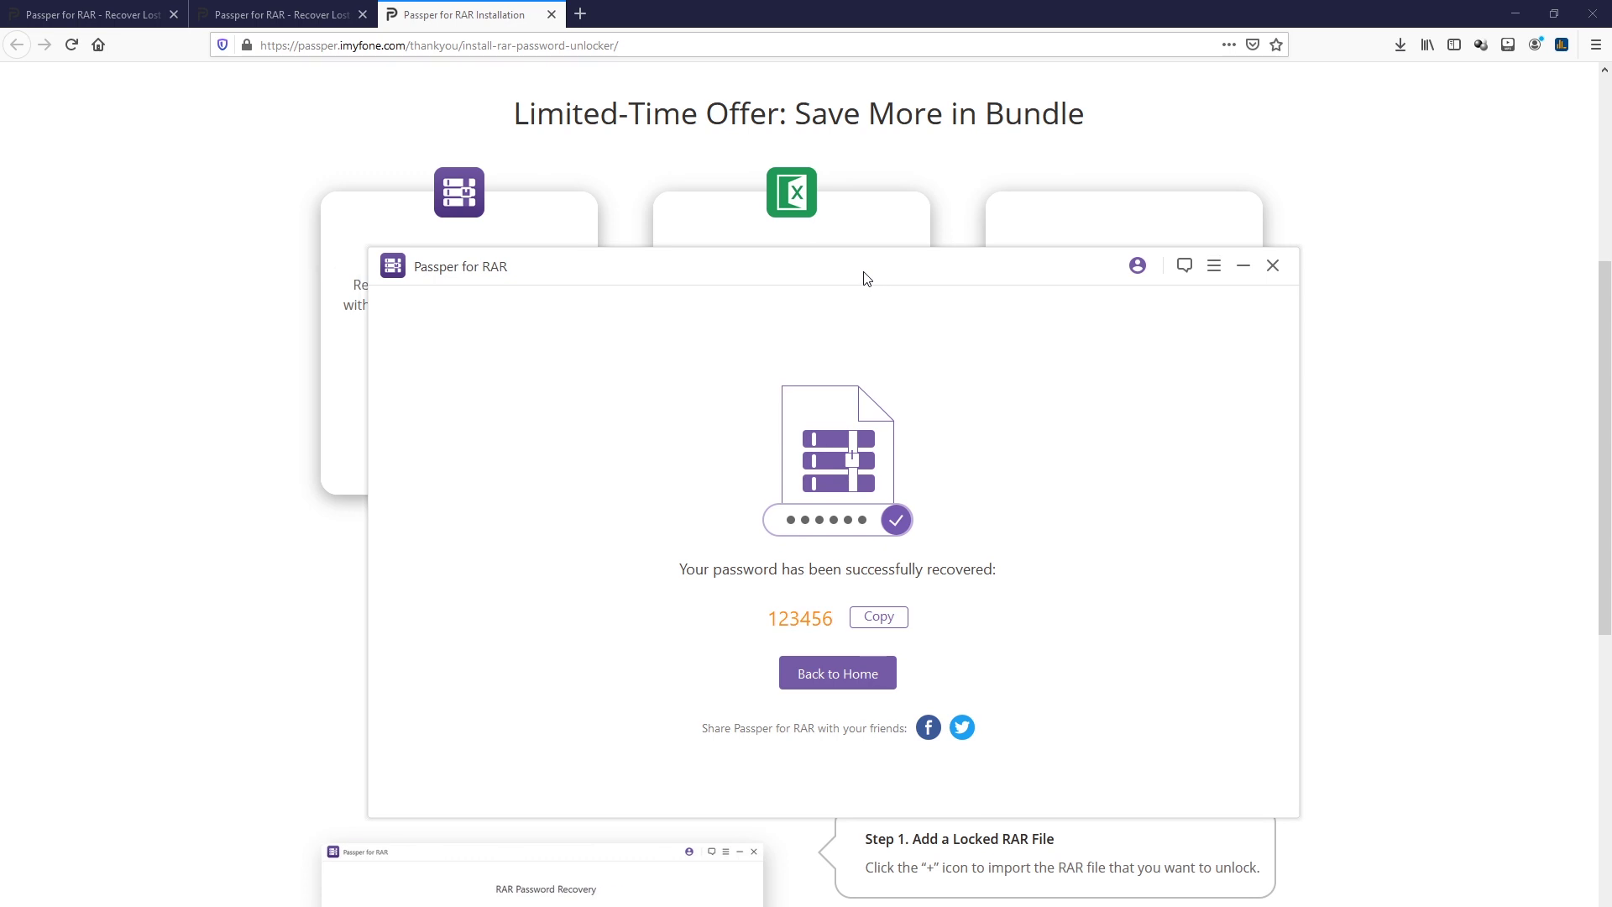
pyautogui.click(879, 616)
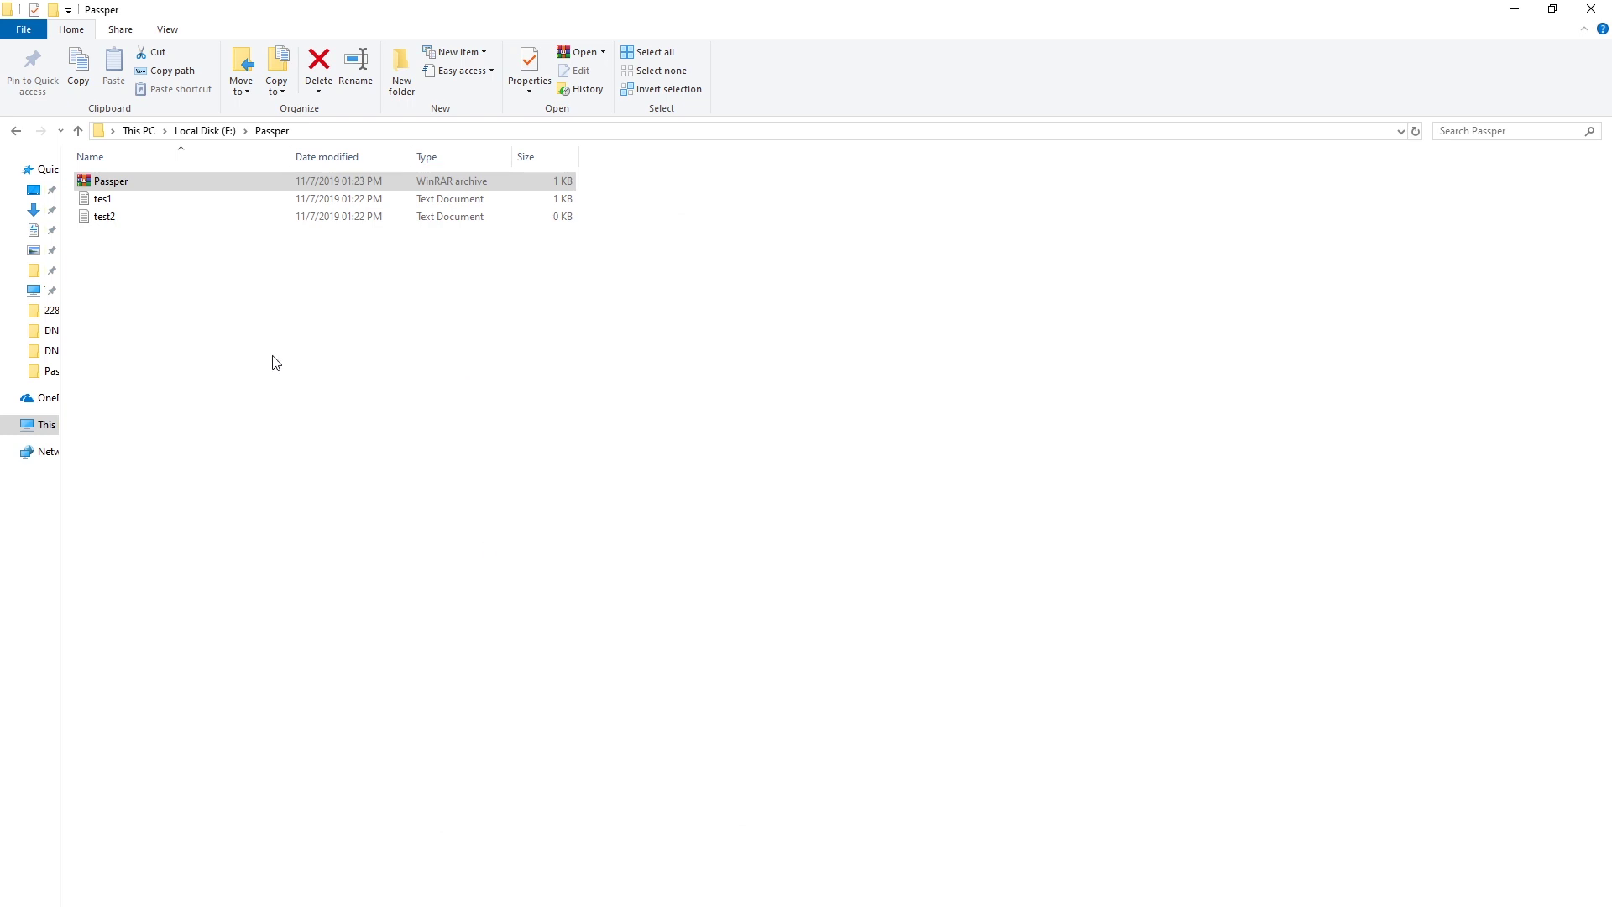
pyautogui.doubleClick(111, 180)
pyautogui.doubleClick(263, 411)
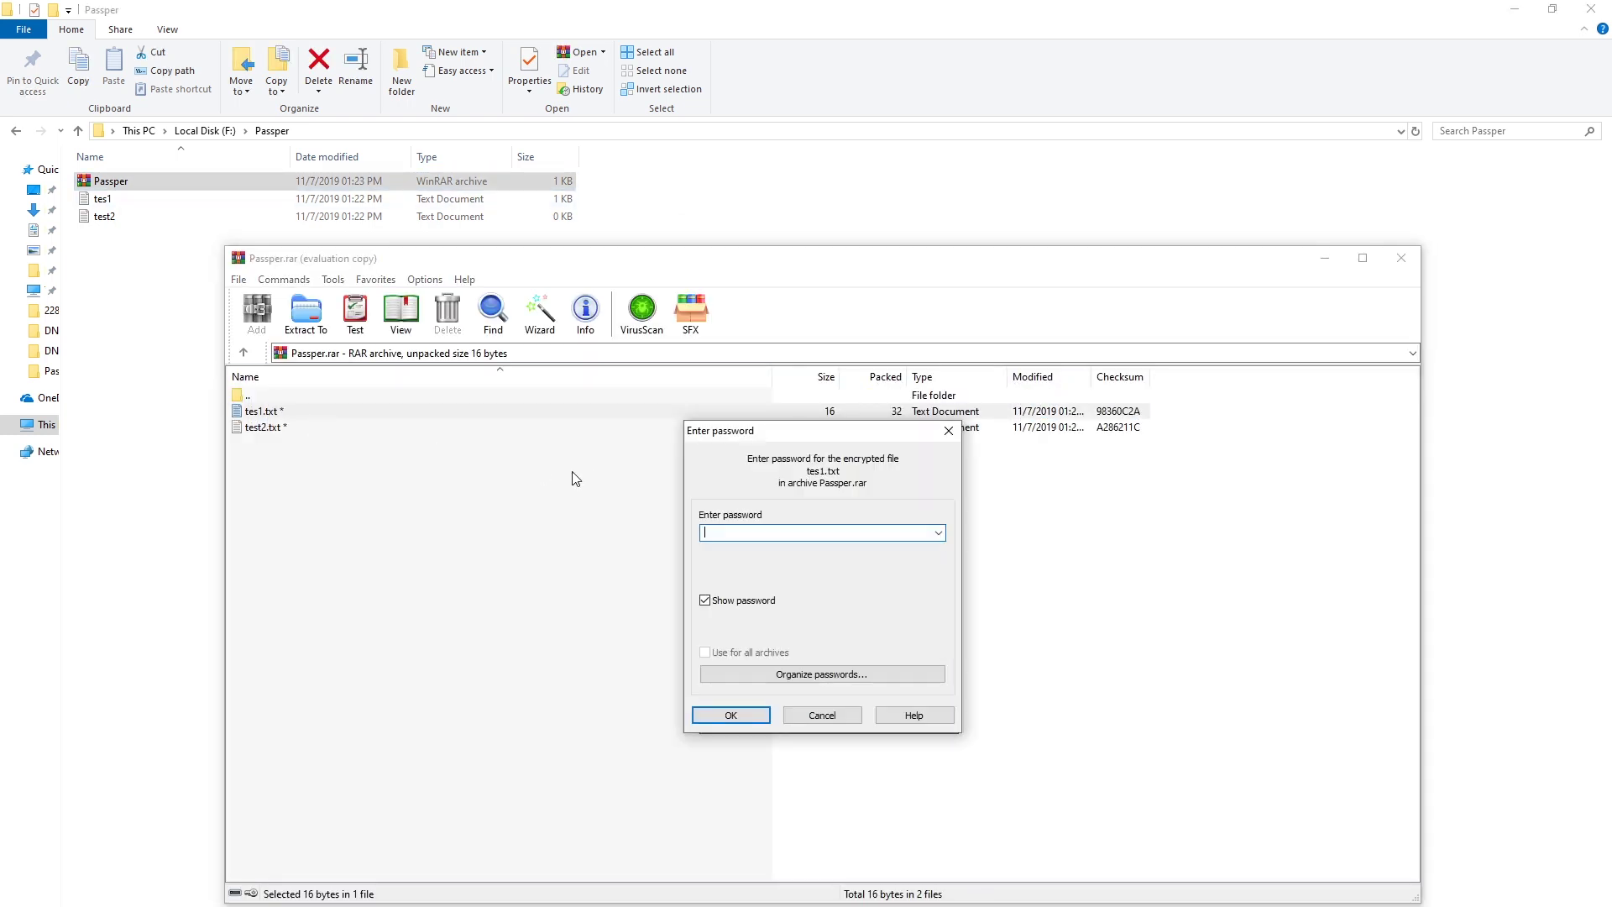
pyautogui.rightClick(751, 537)
pyautogui.click(787, 607)
pyautogui.click(730, 715)
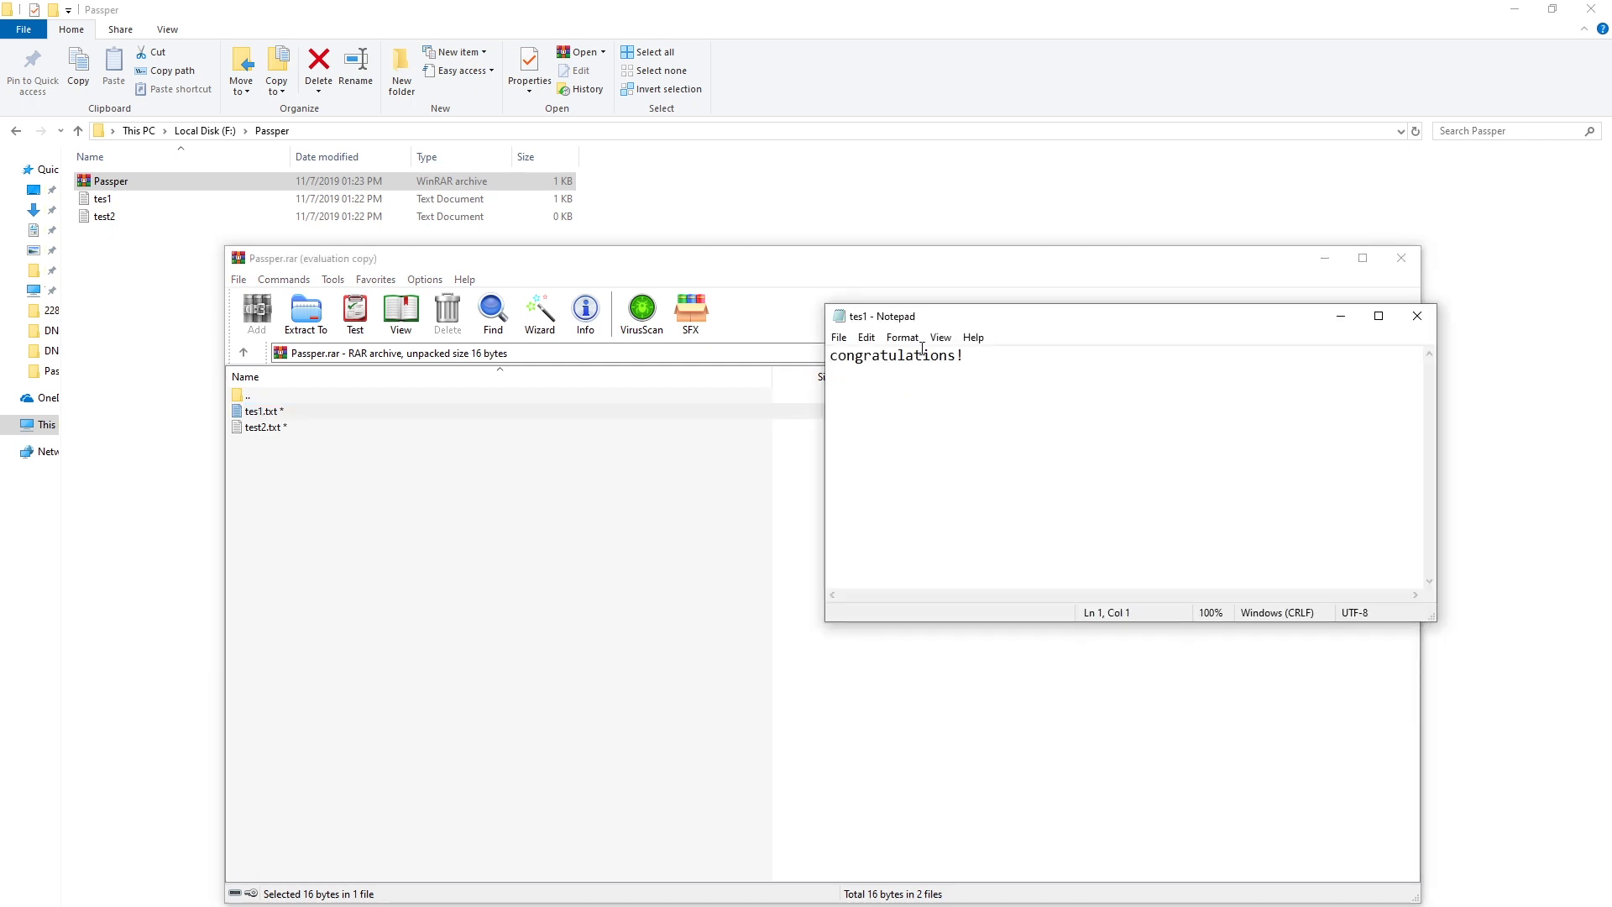
pyautogui.moveTo(965, 324)
pyautogui.mouseDown()
pyautogui.moveTo(924, 398)
pyautogui.moveTo(703, 493)
pyautogui.moveTo(562, 527)
pyautogui.mouseUp()
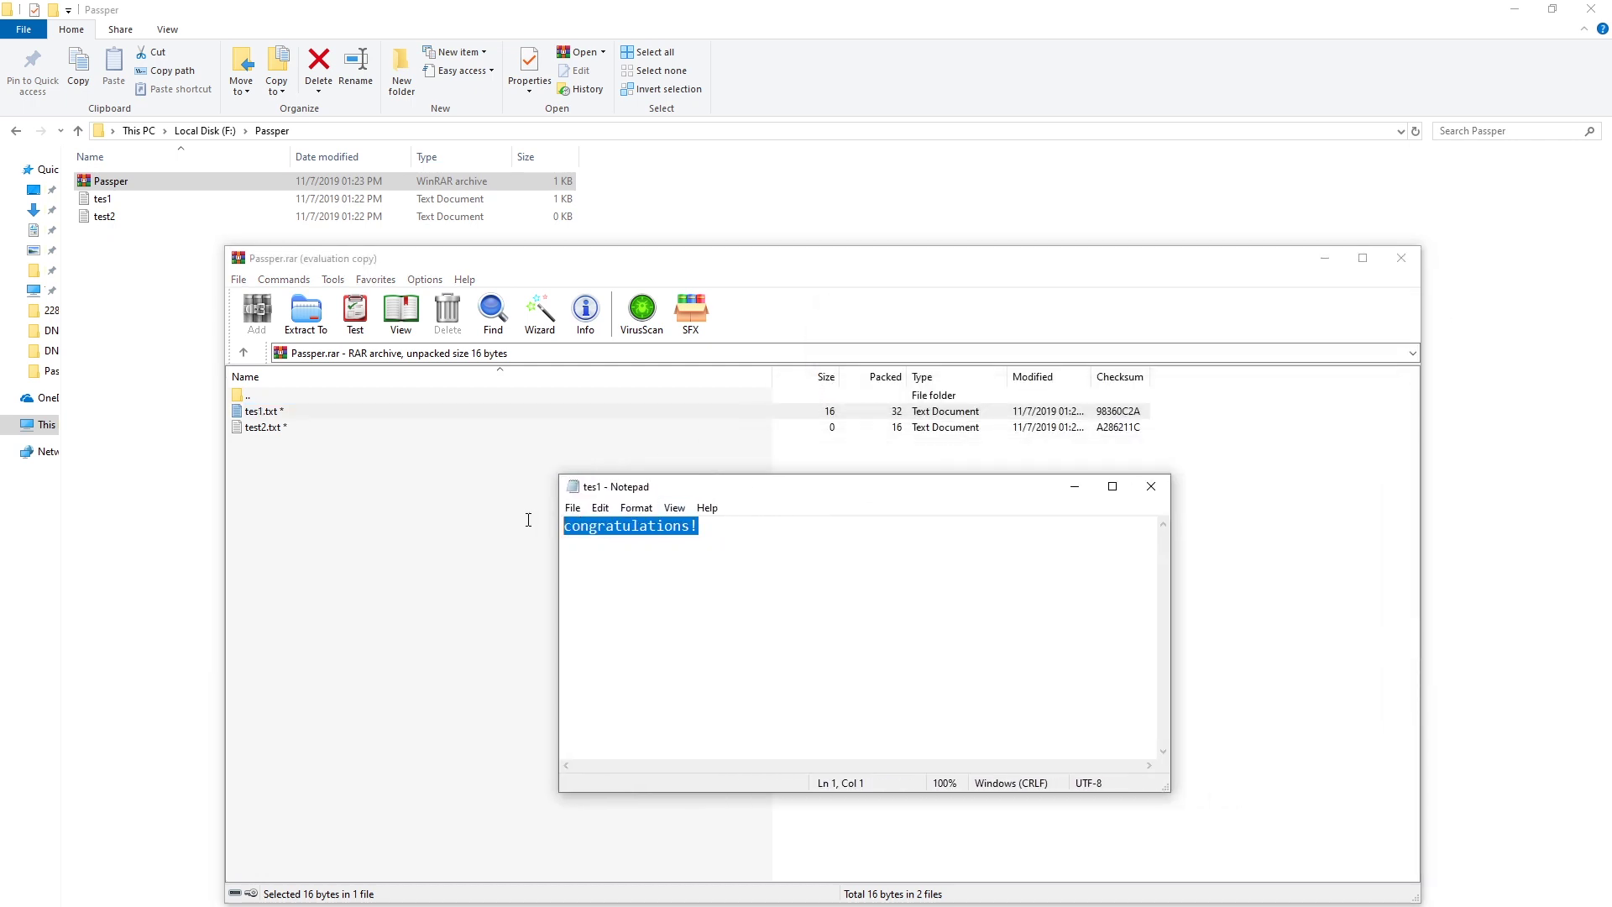
pyautogui.click(922, 584)
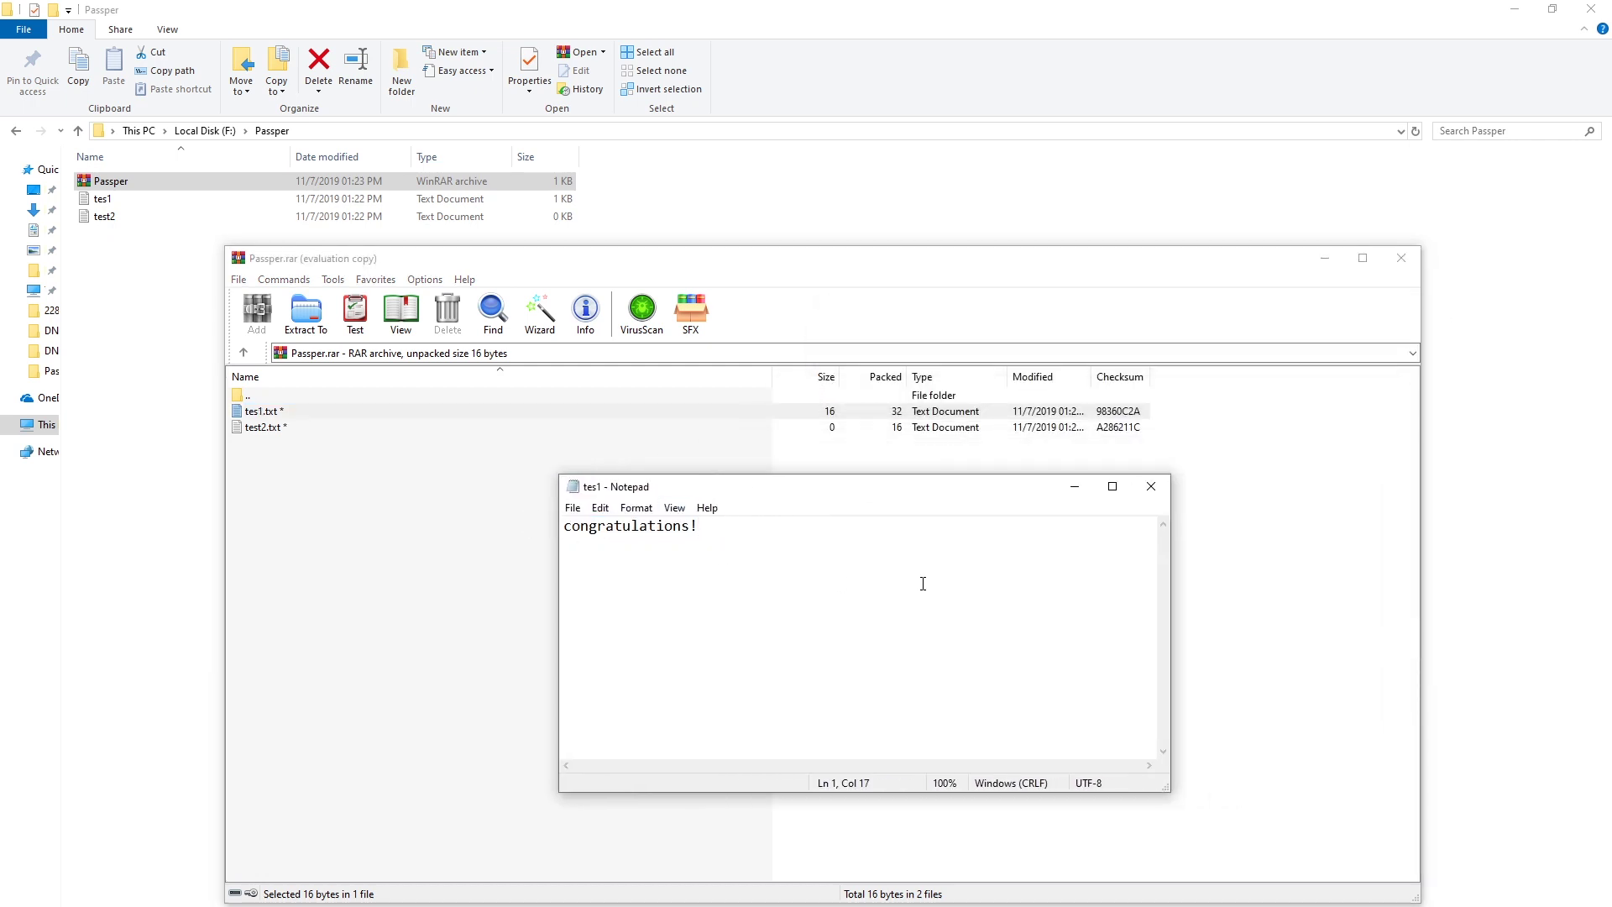